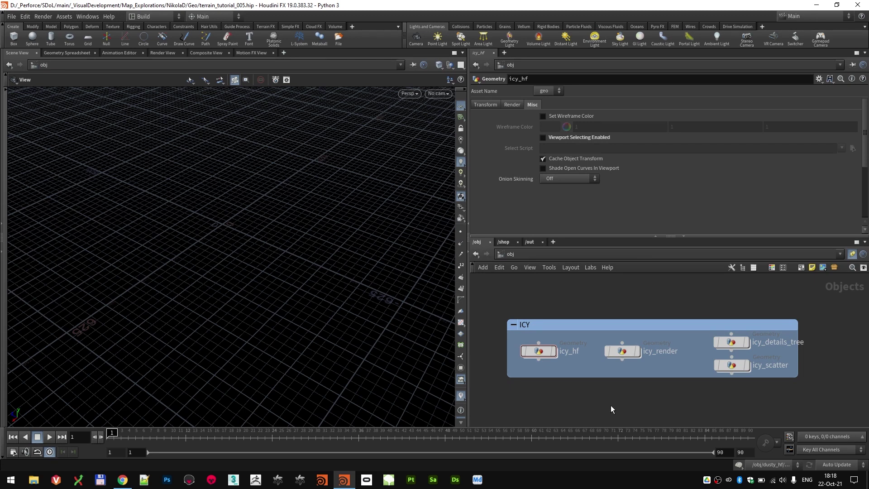
Open the icy_render geometry network and inspect the expression that drives grid1's vertical Center value.
mouse_move(631, 353)
scroll(631, 353, "up", 2)
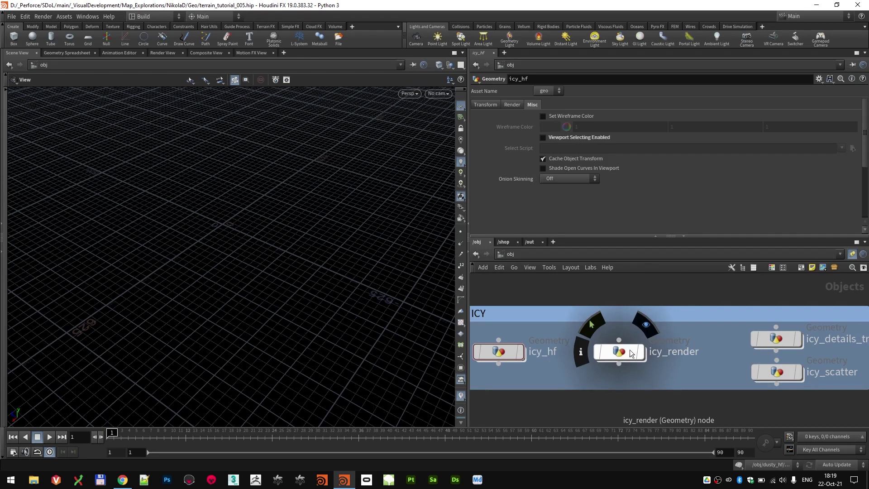
double_click(631, 353)
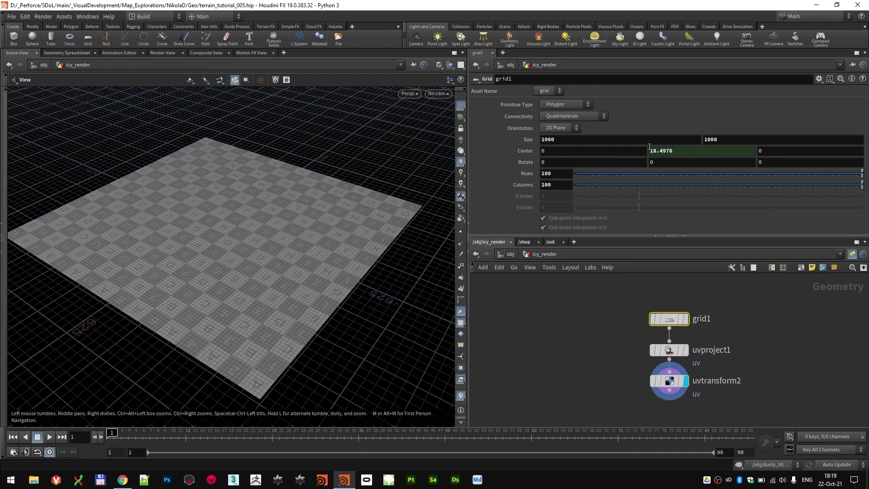
left_click(522, 153)
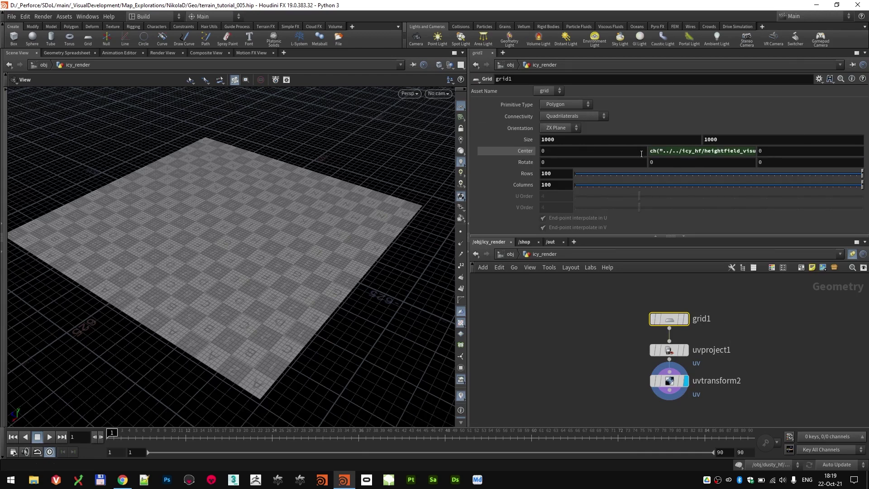
left_click(523, 154)
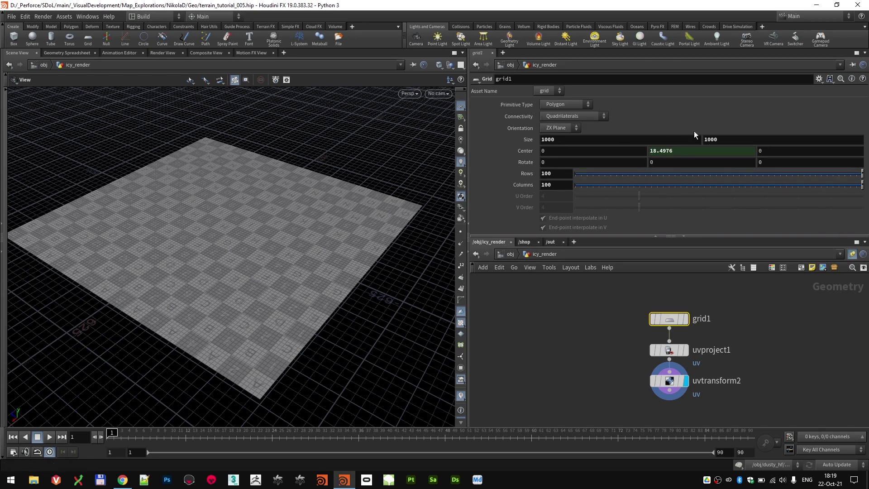
Review the parameters of the uvproject1 node and the uvtransform2 node in the icy_render network.
middle_click_drag(641, 370, 623, 355)
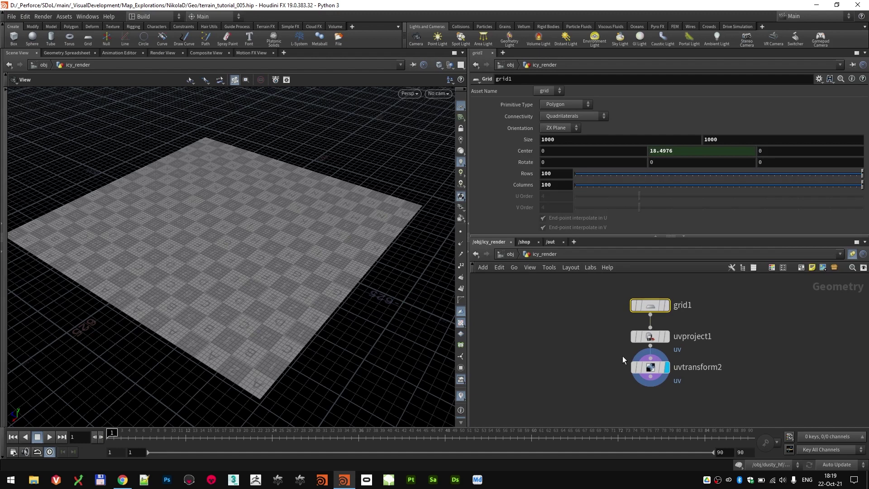
scroll(650, 335, "up", 3)
left_click(637, 338)
scroll(591, 350, "down", 2)
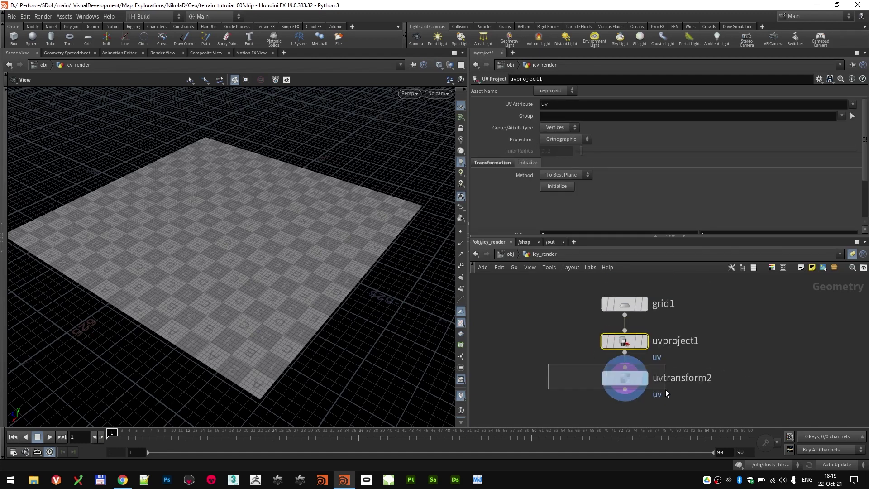
left_click(630, 378)
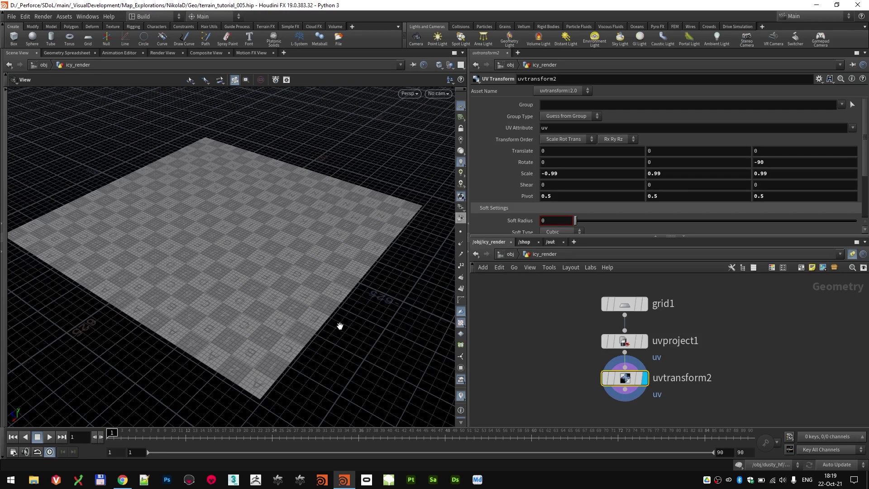
Return to the object level and open the lopnet1 network.
left_click(511, 254)
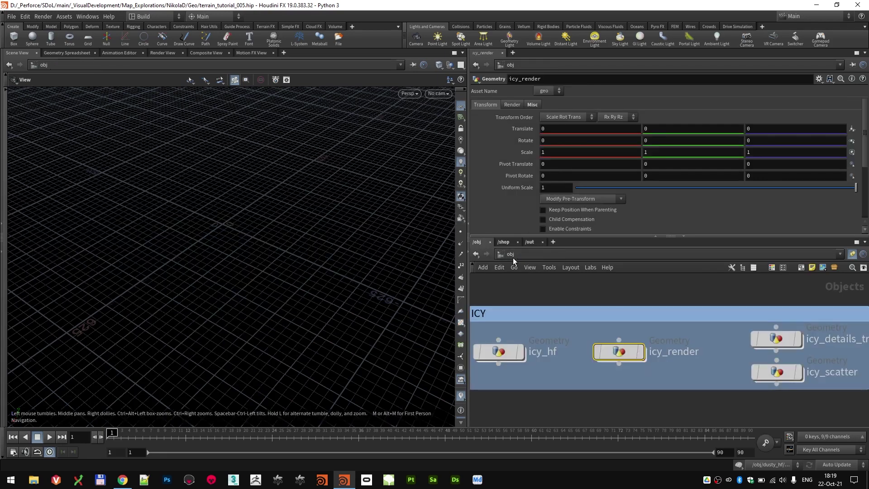
middle_click_drag(818, 393, 559, 399)
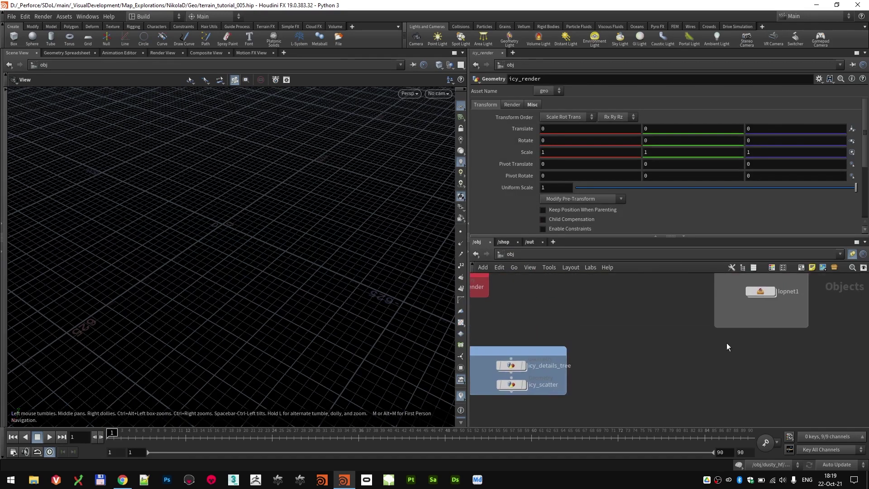
middle_click_drag(726, 342, 644, 378)
scroll(692, 317, "up", 3)
double_click(675, 326)
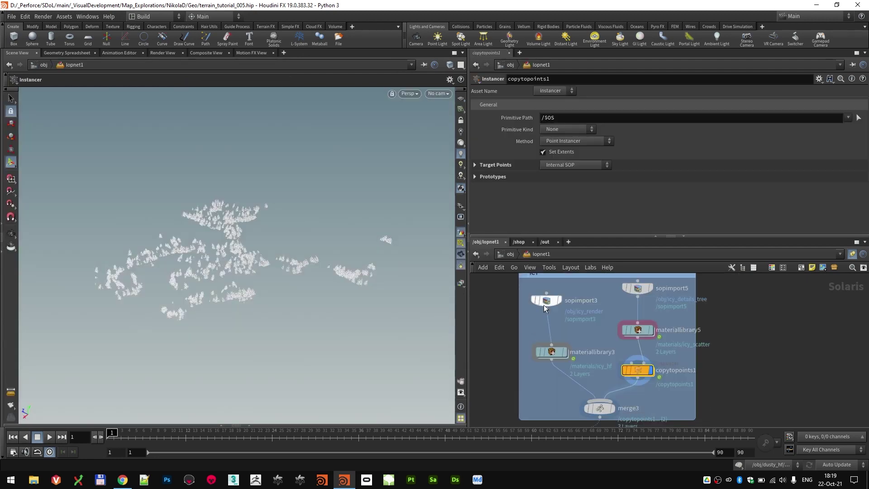
Display the sopimport3 node, which imports /obj/icy_render, and inspect its plane from several angles.
left_click(560, 297)
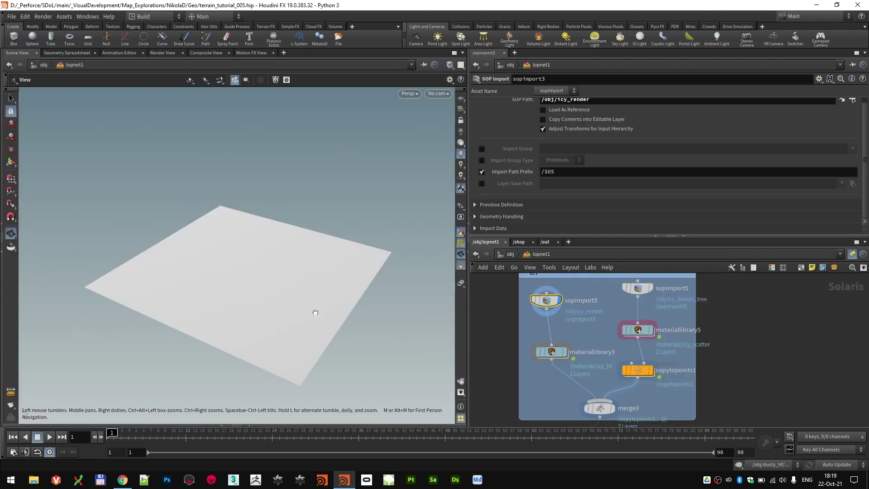
left_click_drag(315, 313, 357, 276)
key("Return")
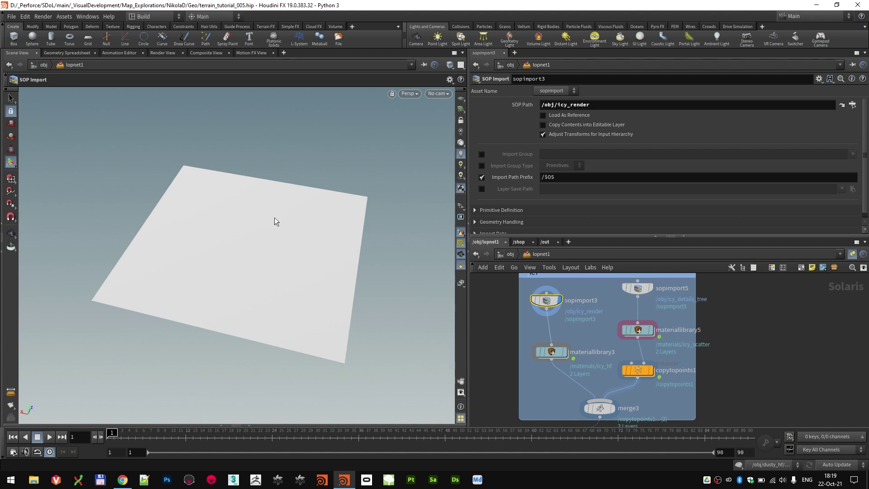
left_click_drag(291, 261, 299, 231, "alt")
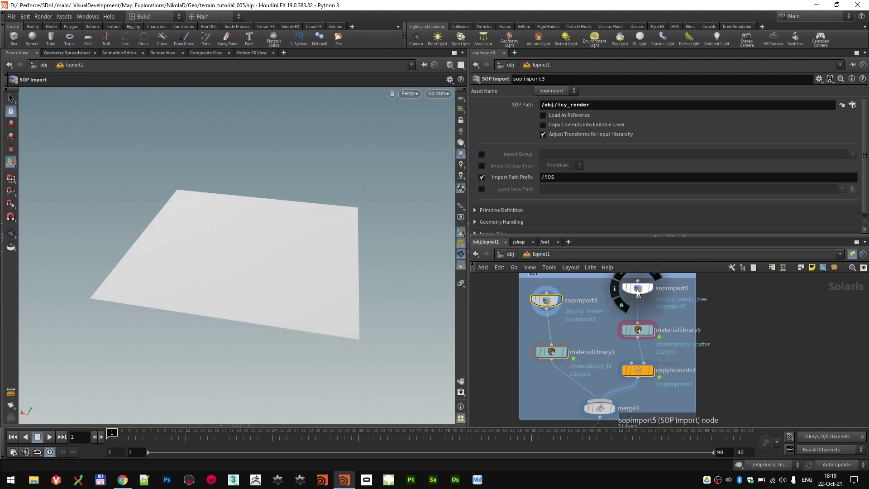
Display the sopimport5 node, which imports /obj/icy_details_tree, and bring the tree model into close view.
left_click(650, 291)
left_click(650, 289)
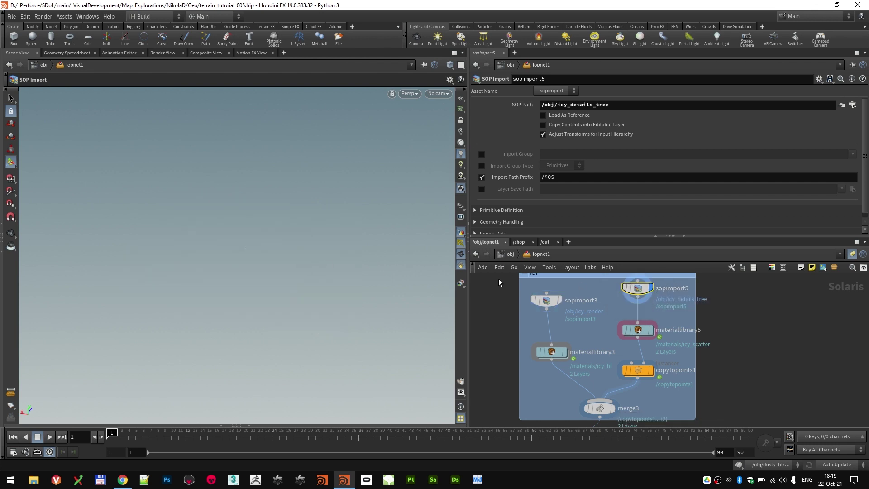
key("ctrl+f")
left_click(329, 223)
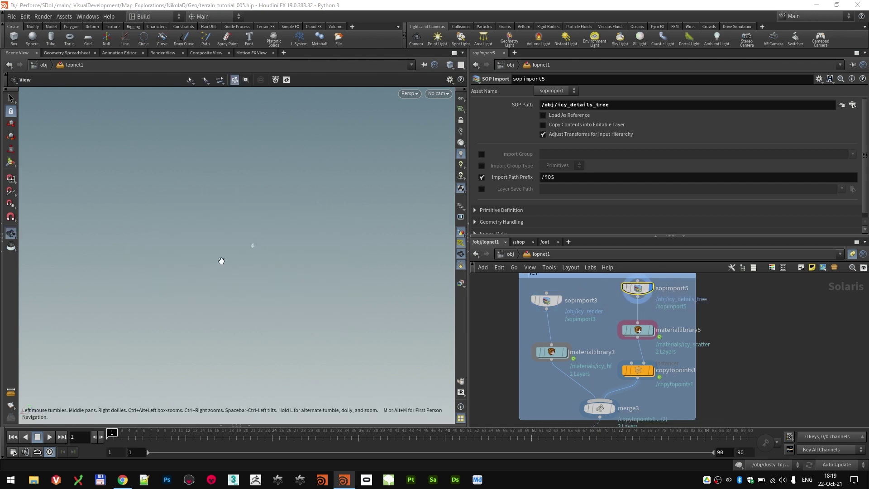
middle_click_drag(366, 254, 289, 275)
scroll(258, 281, "up", 5)
scroll(237, 287, "down", 3)
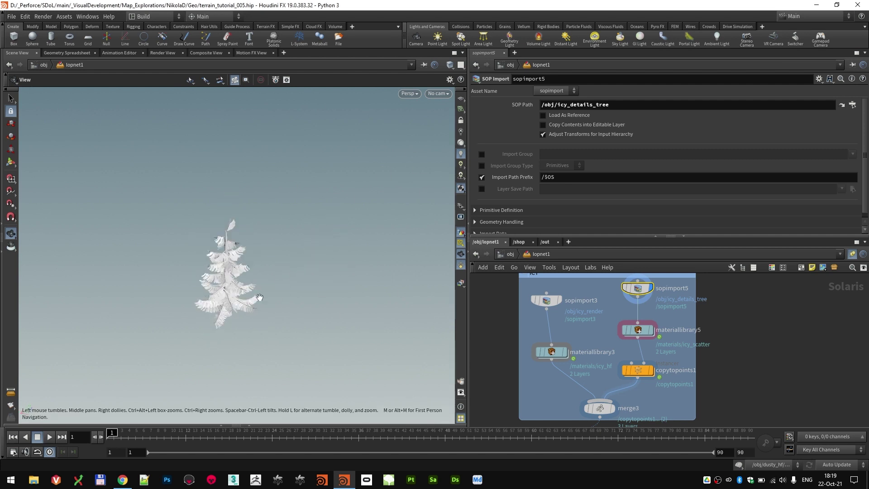
scroll(256, 298, "down", 5)
middle_click_drag(256, 299, 268, 265)
key("Return")
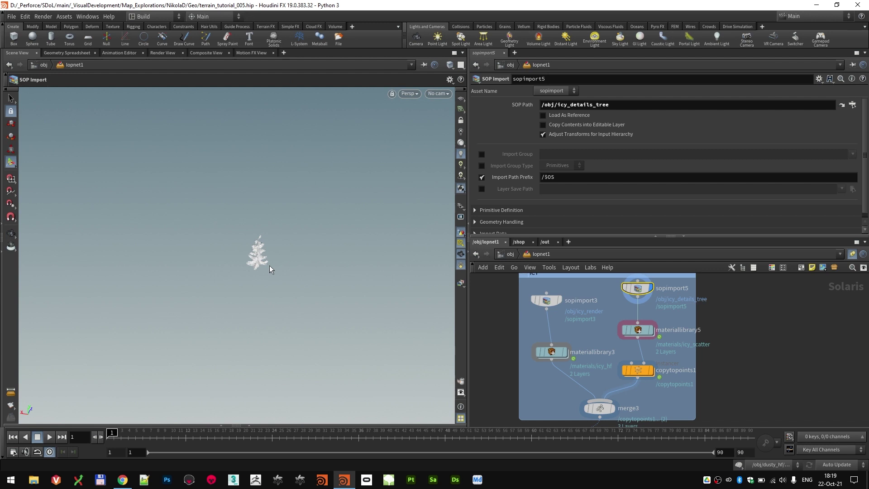
Open the materiallibrary5 network and show the surface parameters of the icy_scatter principled shader.
mouse_move(648, 331)
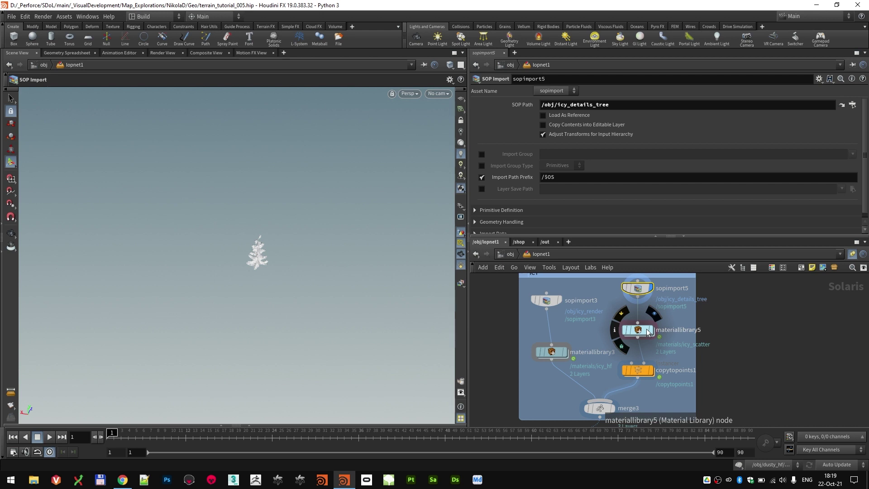
double_click(648, 331)
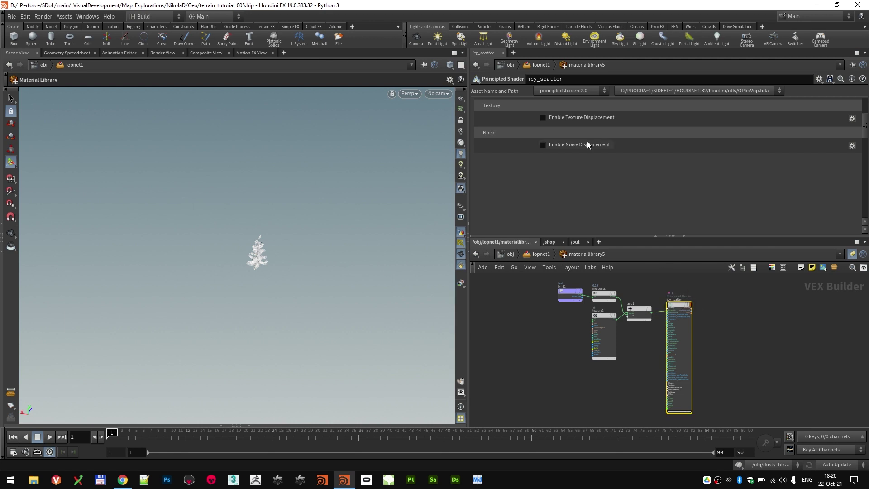
scroll(675, 295, "up", 4)
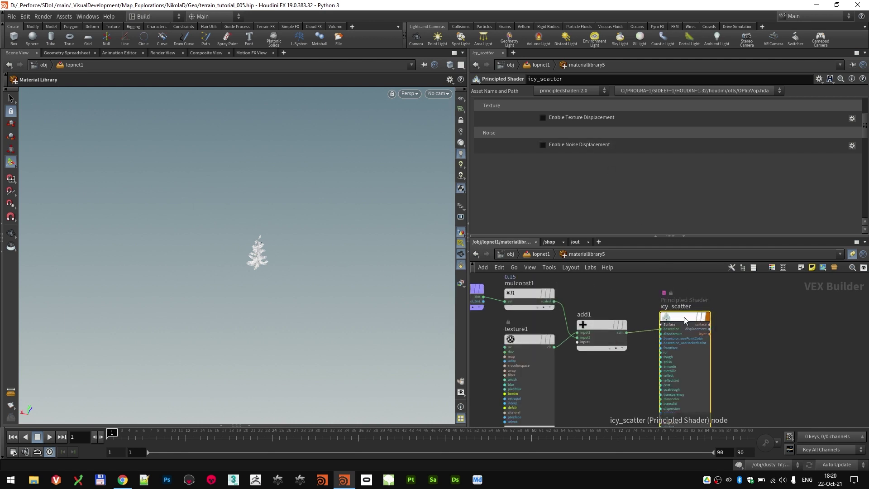
scroll(561, 194, "up", 3)
scroll(561, 194, "up", 1)
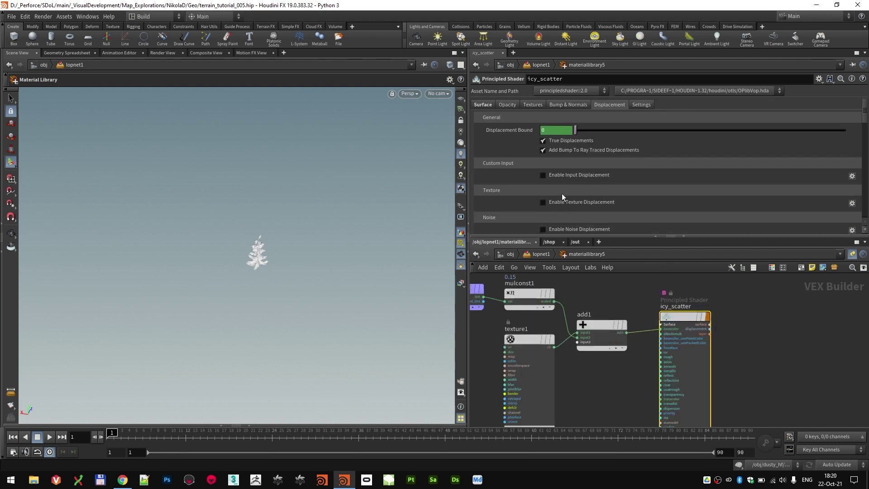
left_click(483, 105)
scroll(593, 161, "down", 3)
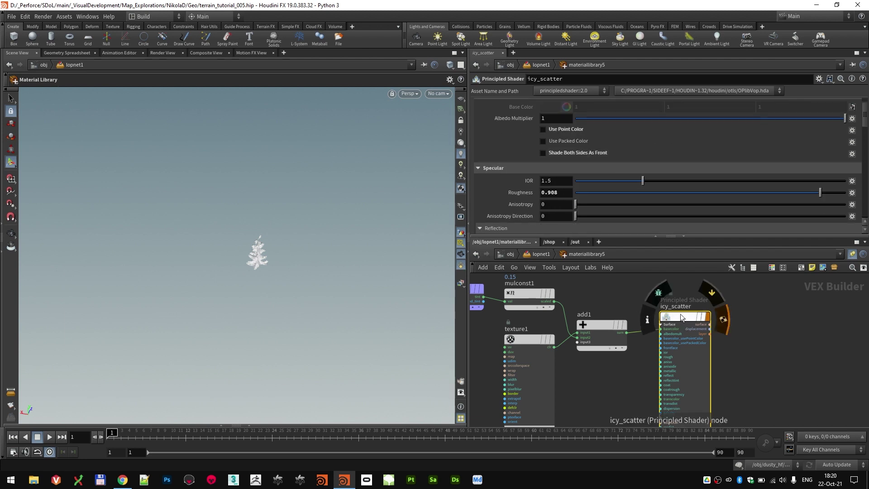
Review the icy_scatter shader's specular, transmission, subsurface and texture settings, then return to its surface parameters.
scroll(808, 344, "down", 2)
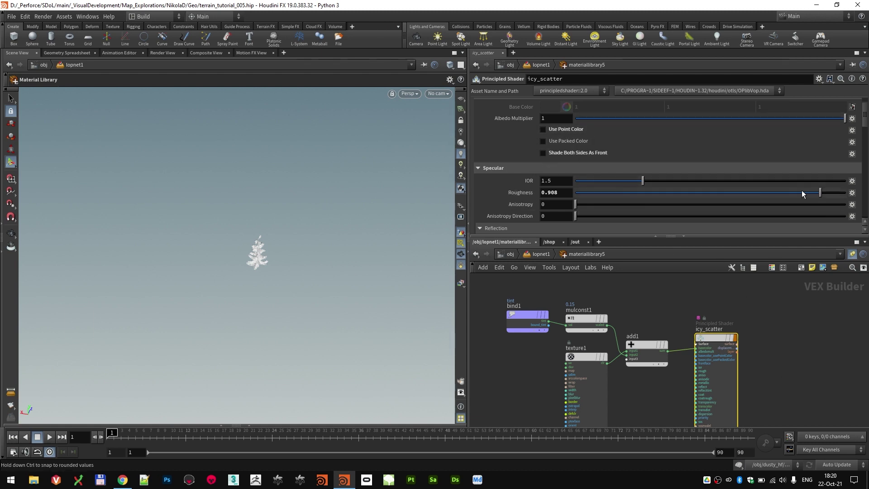
scroll(619, 189, "down", 2)
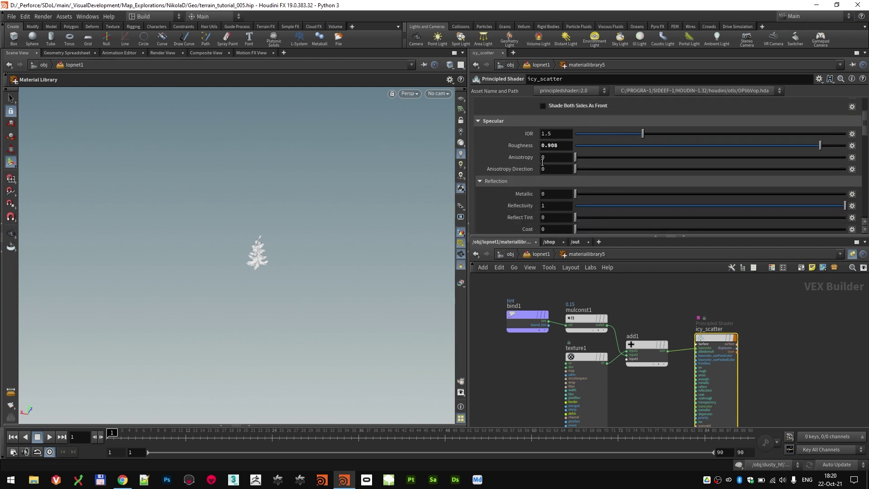
scroll(542, 162, "down", 10)
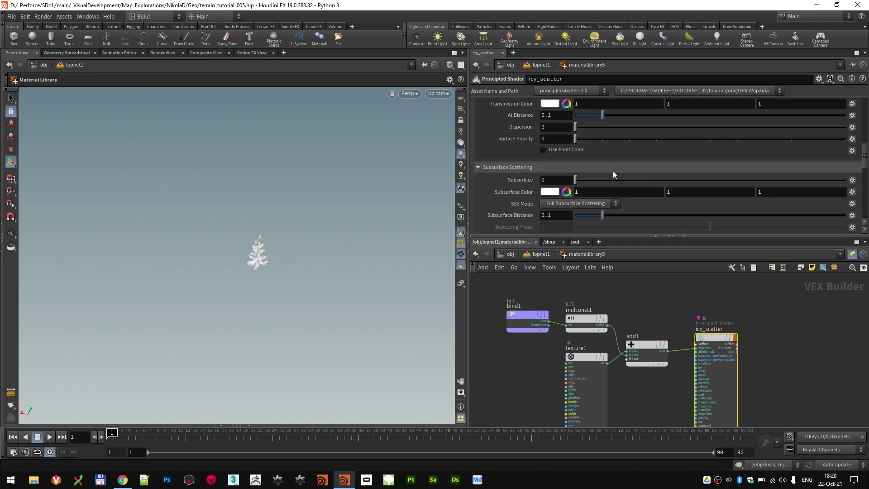
scroll(579, 140, "up", 12)
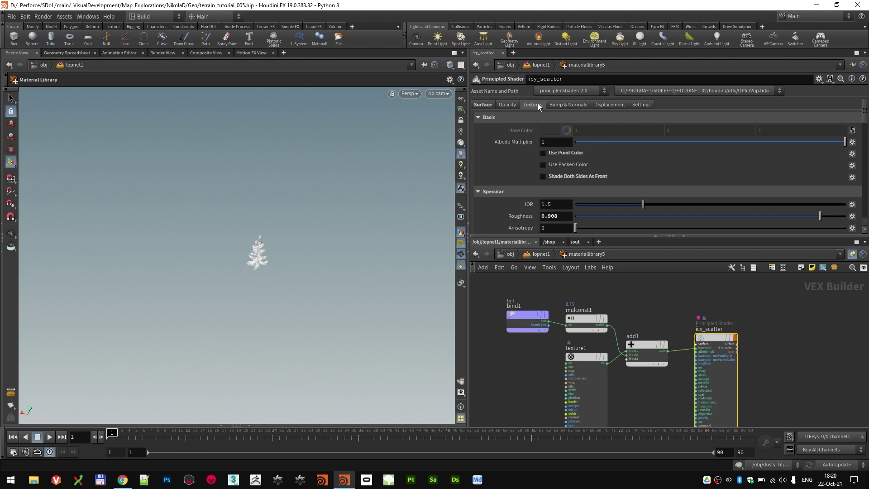
left_click(534, 104)
left_click(487, 105)
scroll(594, 317, "up", 2)
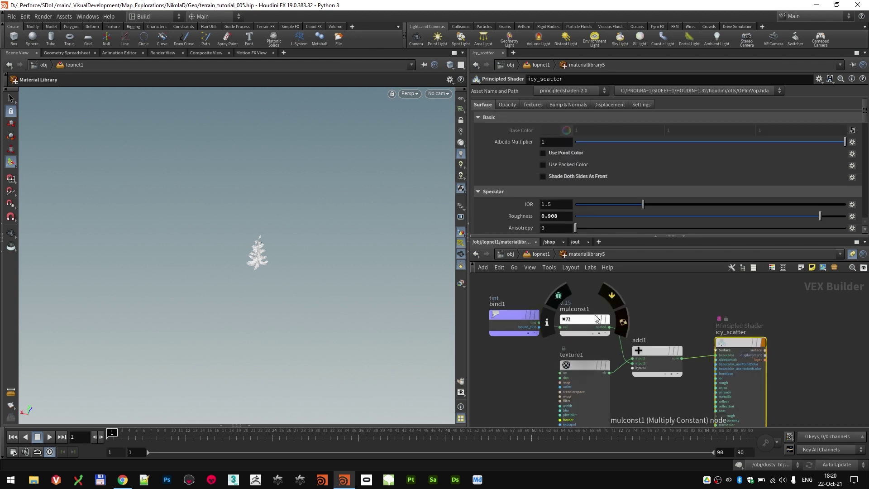
Examine the nodes feeding the icy_scatter base color and show the parameters of the texture1 node.
scroll(654, 323, "down", 2)
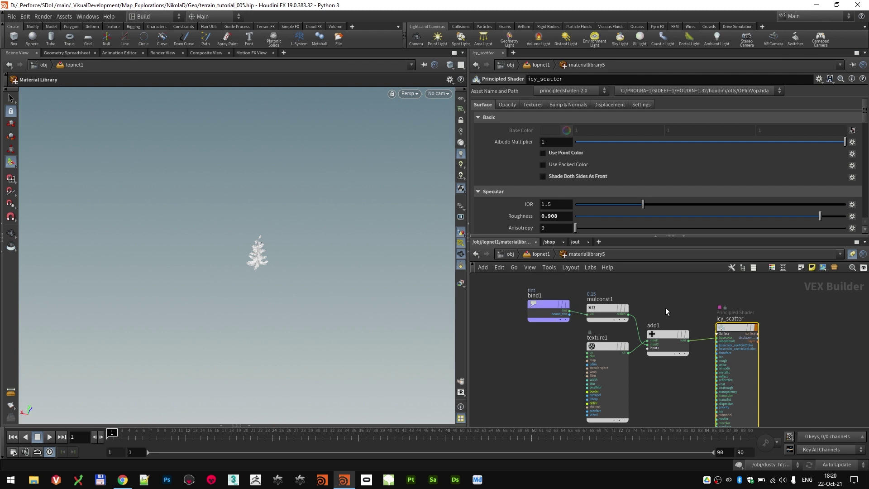
scroll(659, 302, "down", 1)
middle_click_drag(665, 308, 631, 310)
scroll(632, 307, "up", 1)
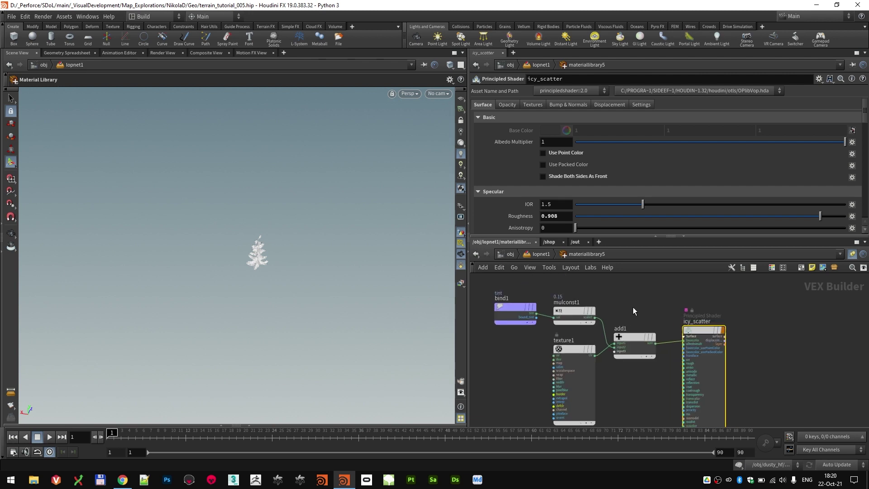
scroll(632, 307, "down", 1)
left_click(577, 331)
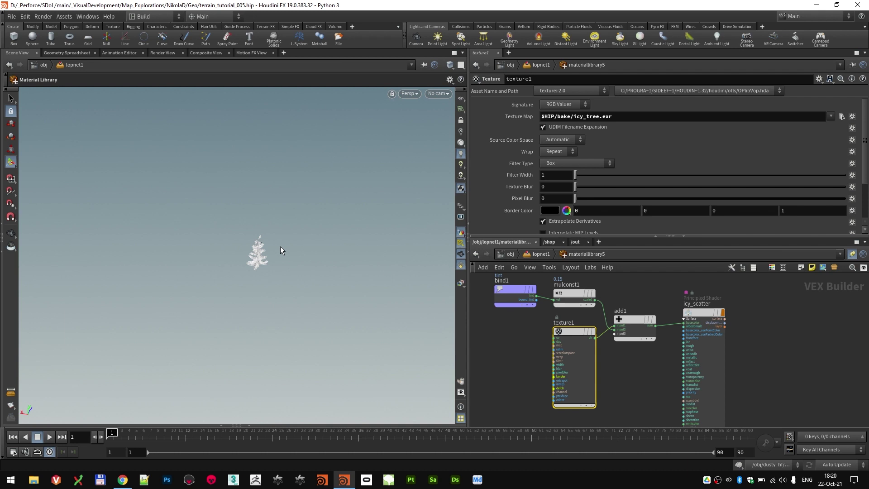
Switch the viewport renderer to Karma and frame the tree closely to preview its material.
right_click_drag(273, 260, 317, 285, "alt")
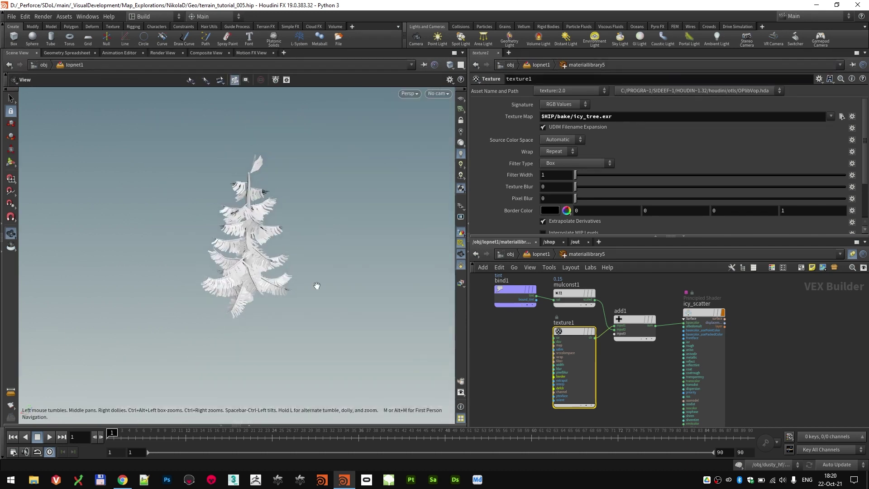
left_click(406, 94)
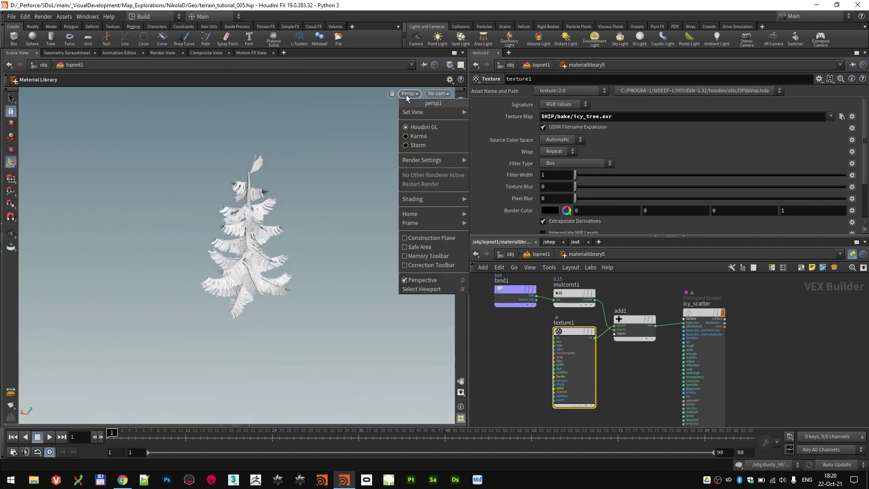
left_click(419, 137)
right_click_drag(254, 252, 258, 247, "alt")
middle_click_drag(258, 247, 275, 273)
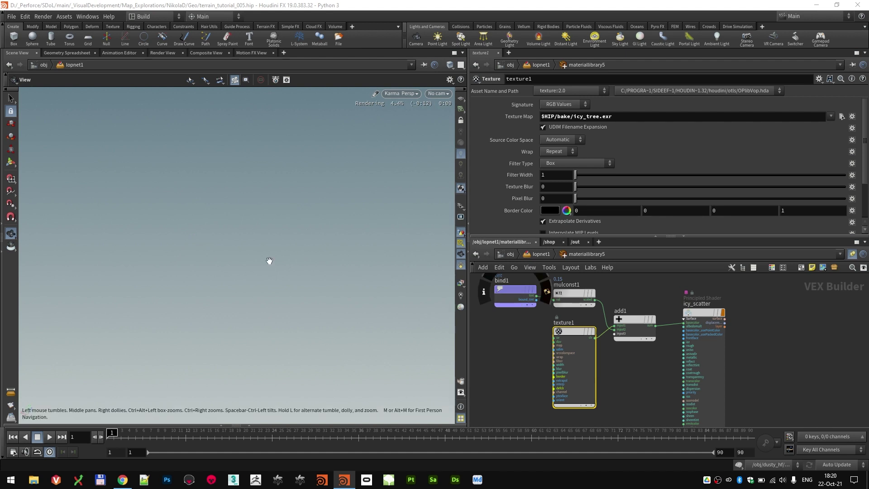
scroll(269, 261, "down", 3)
right_click_drag(269, 261, 291, 270)
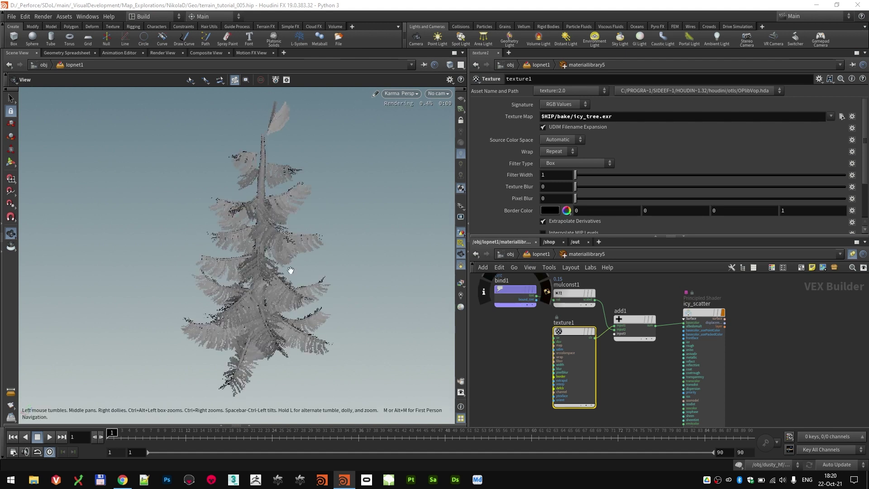
key("u")
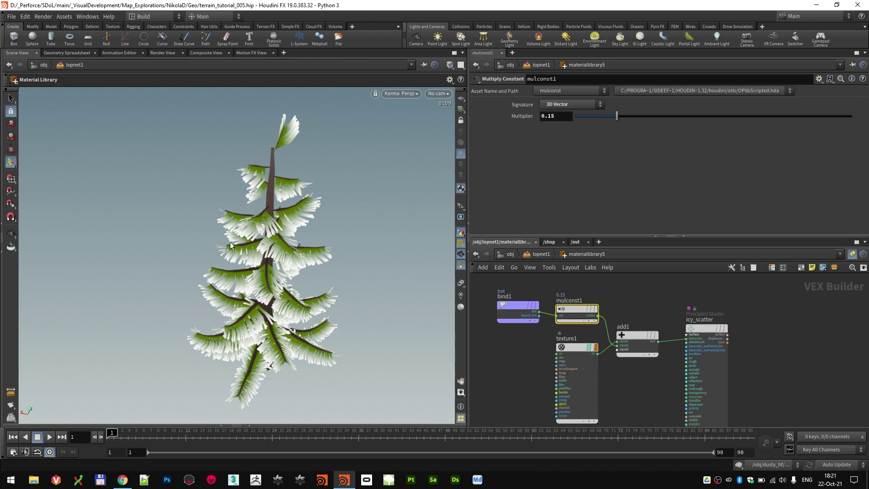
Preview the add1 node's output on the tree with texture1 bypassed and re-enabled, and restore icy_scatter as the rendered material.
key("Escape")
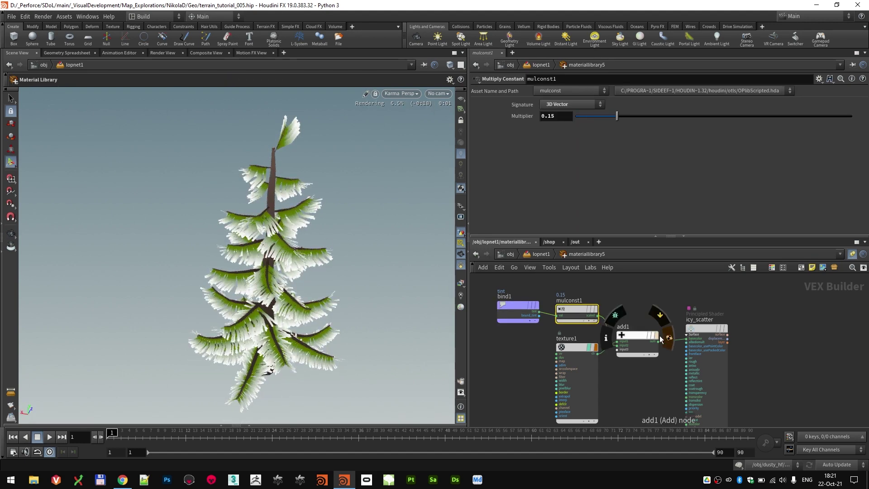
left_click(666, 338)
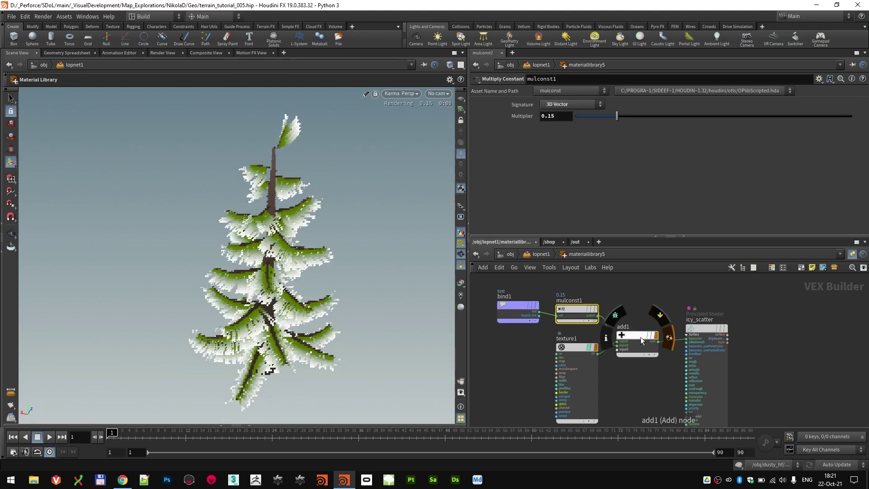
left_click(592, 348)
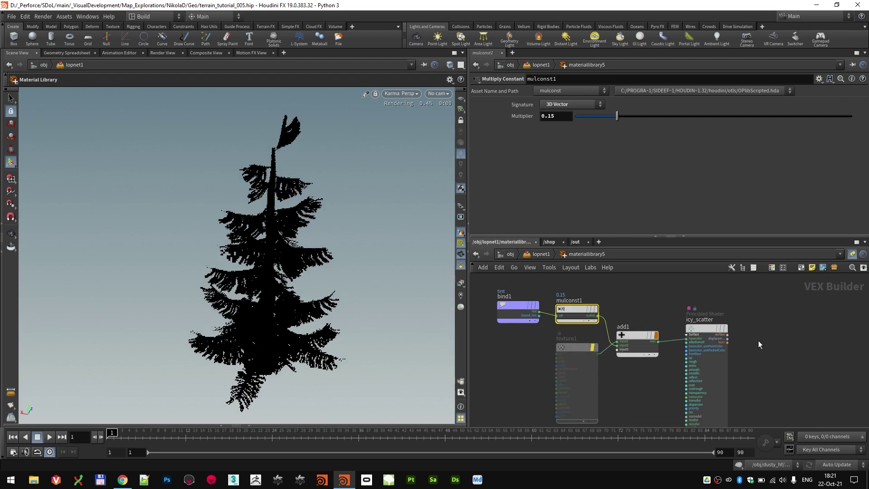
left_click(594, 349)
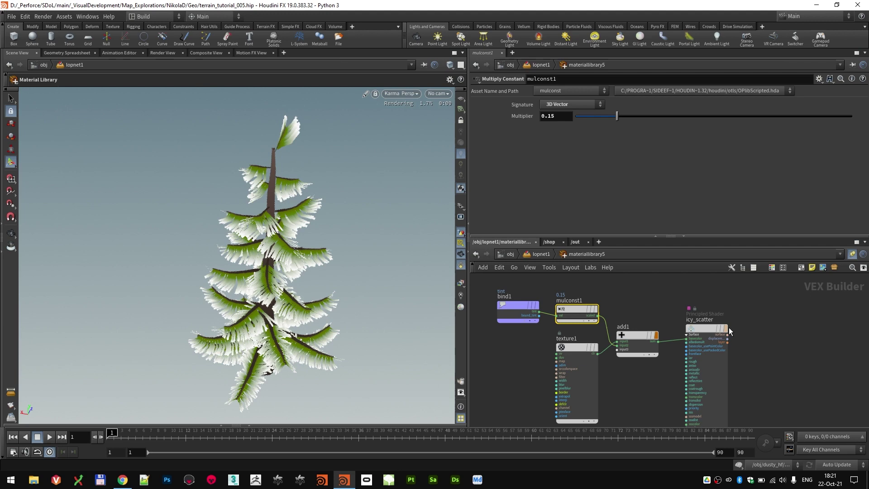
left_click(657, 337)
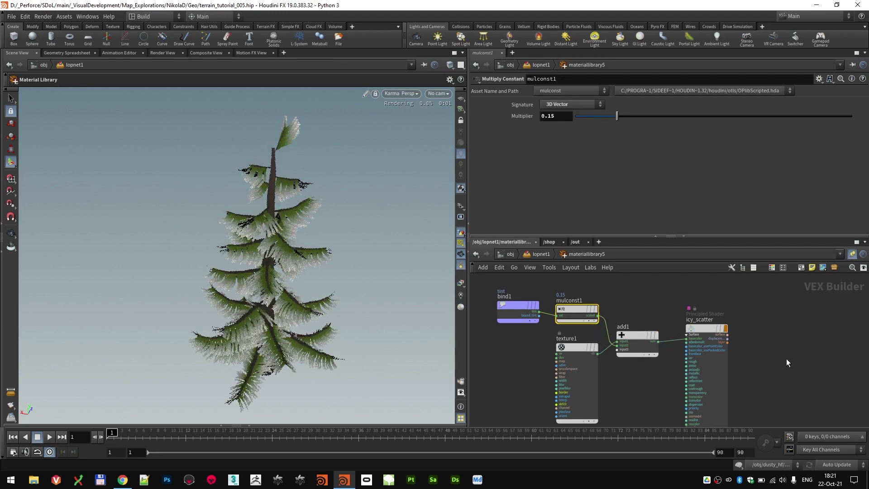
Return to the lopnet1 network and display the copytopoints1 instancer in the viewport.
left_click(582, 284)
left_click(547, 256)
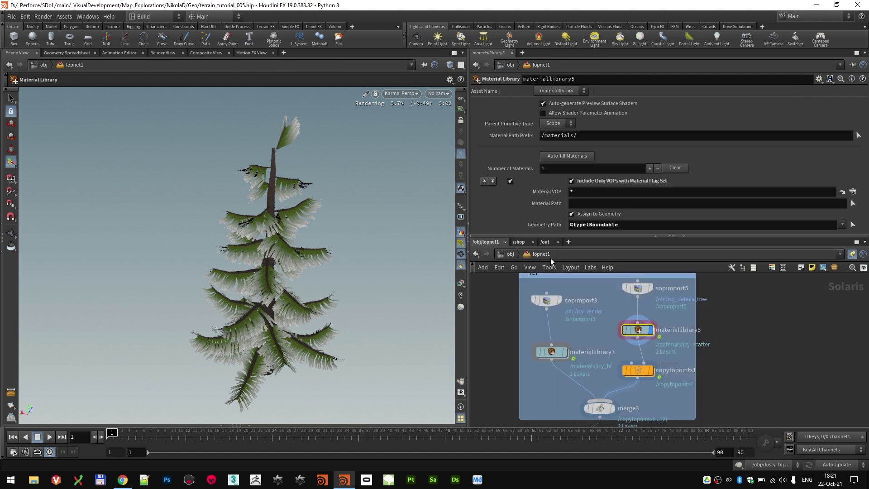
middle_click_drag(732, 361, 748, 337)
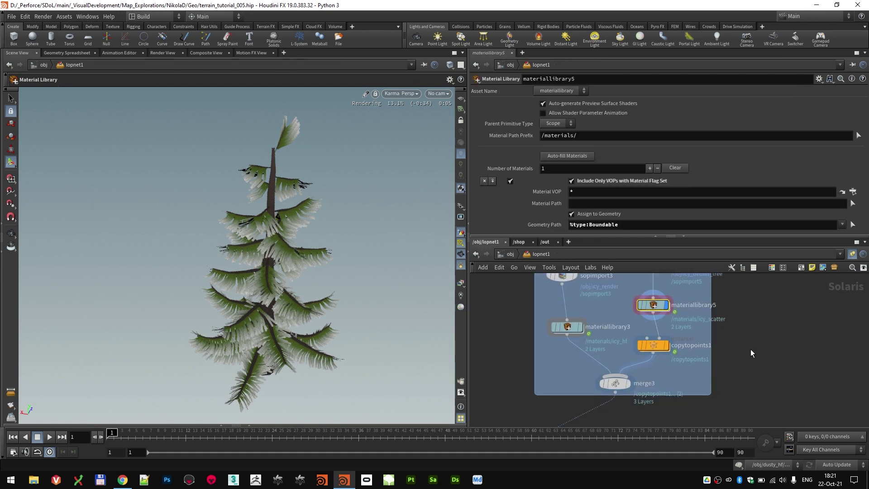
left_click(664, 369)
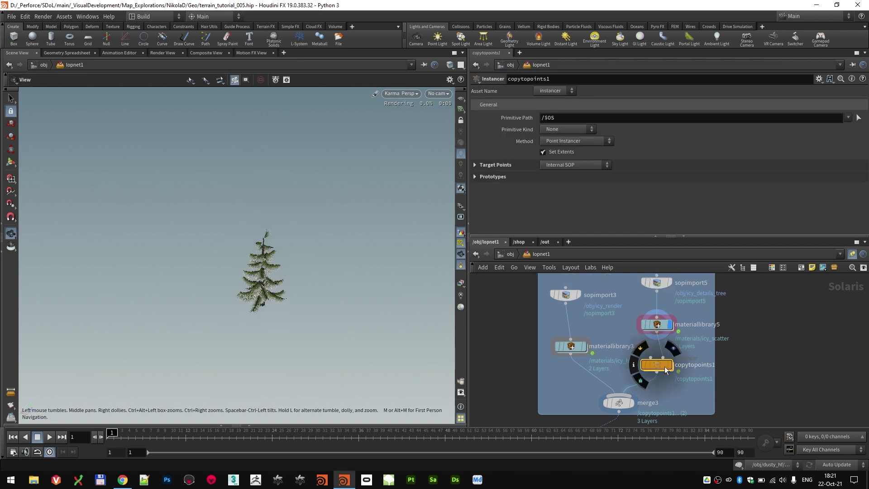
left_click(669, 365)
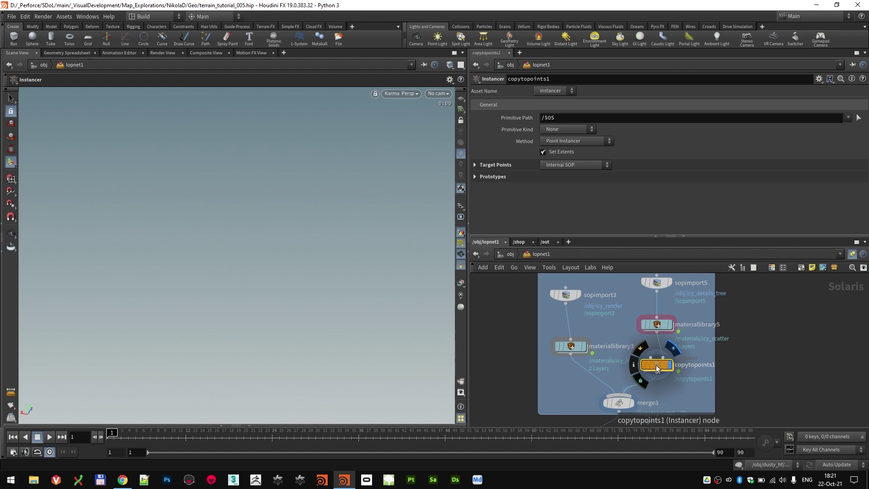
Open the network inside copytopoints1 and inspect its object_merge1 and attribadjustcolor1 nodes.
double_click(656, 365)
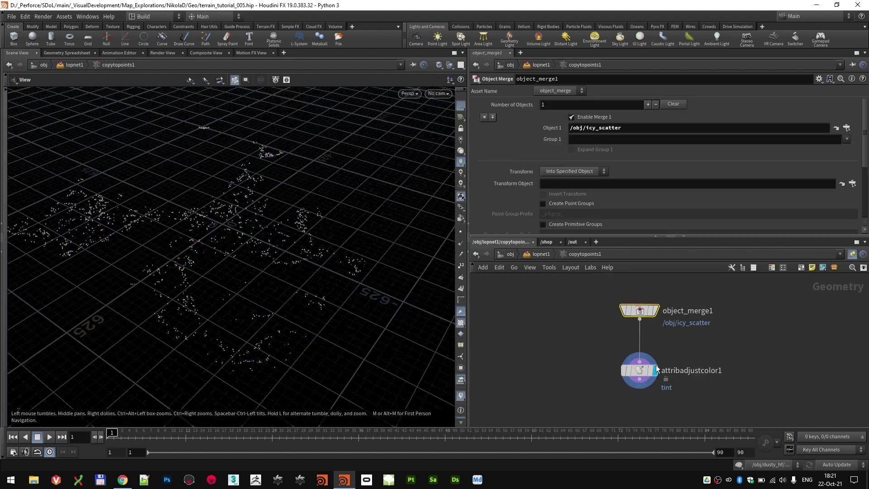
middle_click_drag(668, 348, 621, 346)
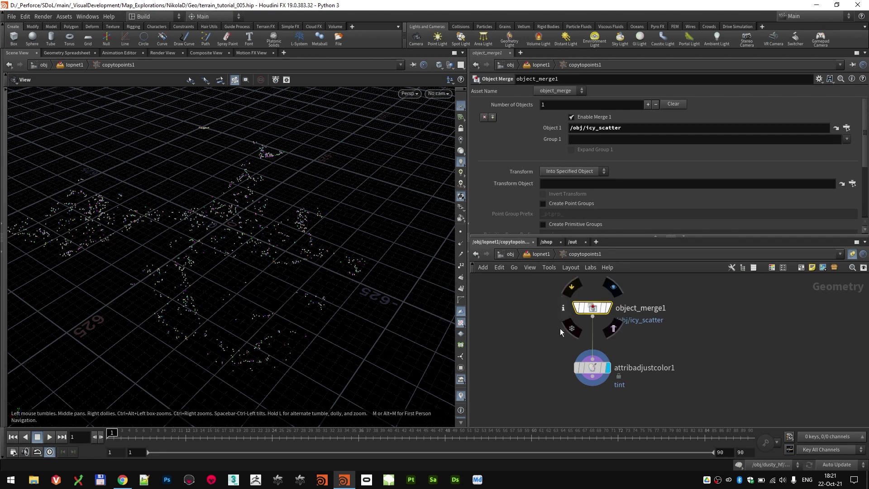
middle_click_drag(560, 328, 564, 349)
left_click_drag(541, 301, 668, 355)
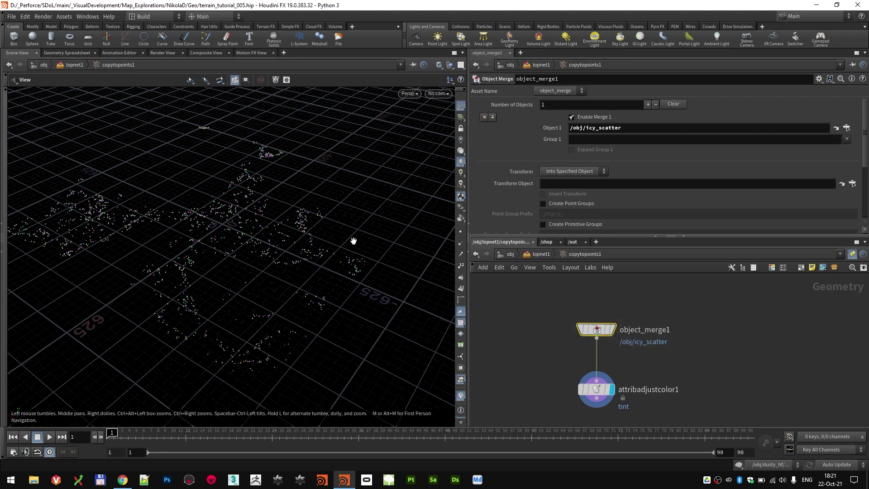
Open the icy_scatter geometry network at object level and examine the node chain that creates its scatter points.
left_click(510, 254)
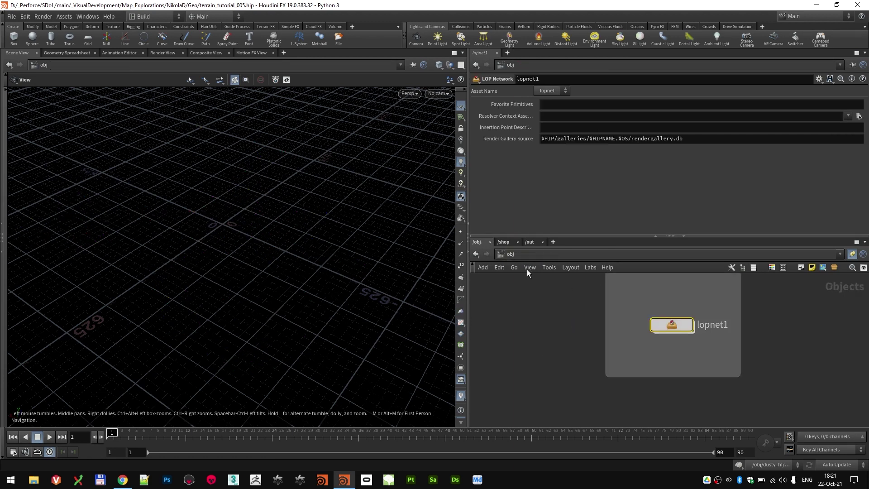
middle_click_drag(506, 317, 709, 350)
scroll(629, 380, "up", 5)
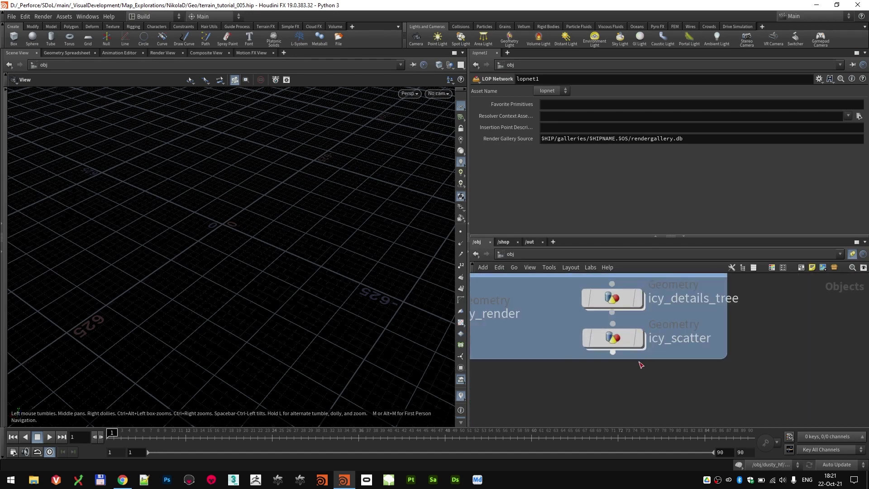
double_click(632, 341)
scroll(632, 334, "down", 4)
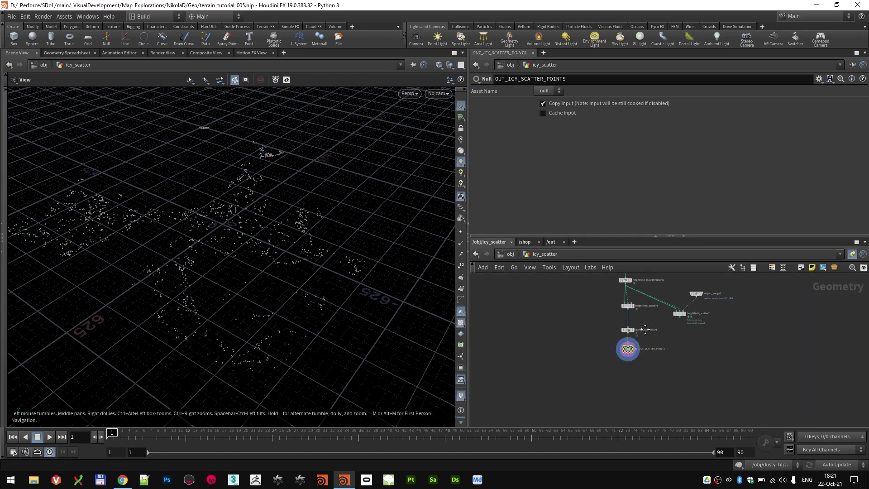
middle_click_drag(644, 329, 652, 379)
scroll(666, 370, "up", 2)
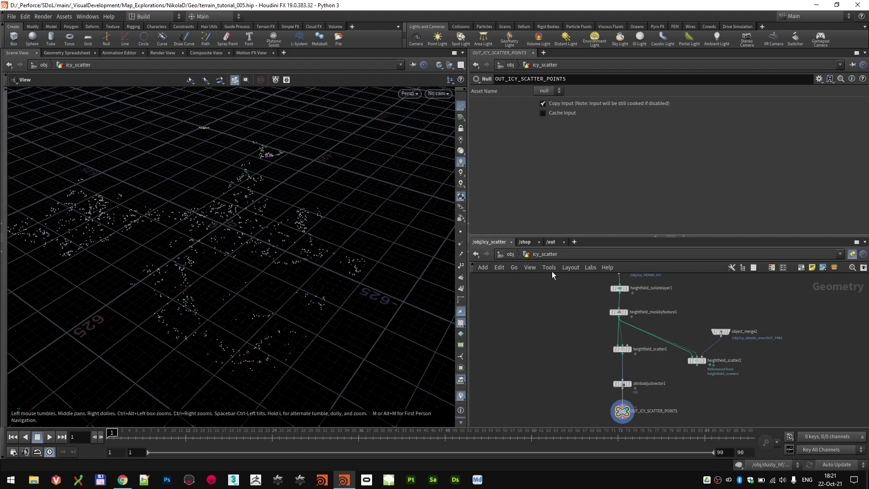
Return through lopnet1 to the network inside copytopoints1 and show the parameters of attribadjustcolor1.
left_click(511, 254)
middle_click_drag(732, 358, 525, 372)
middle_click_drag(709, 336, 693, 420)
double_click(680, 350)
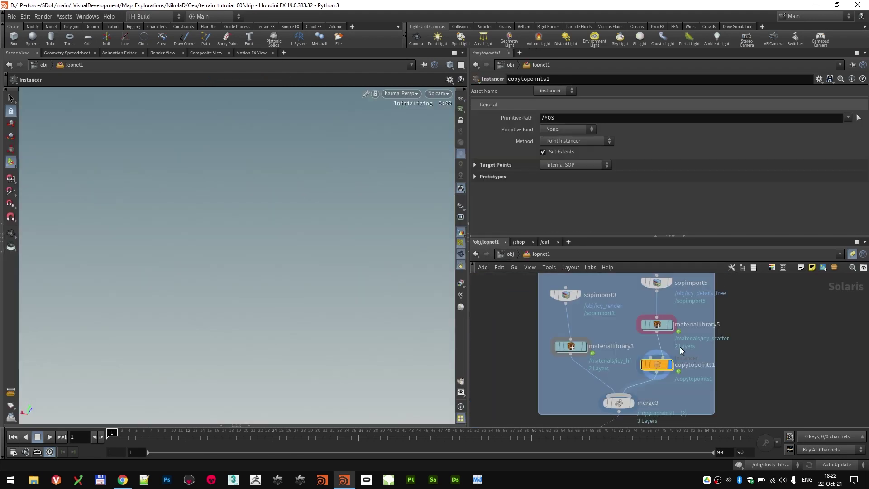
double_click(661, 363)
left_click_drag(530, 302, 685, 350)
middle_click_drag(691, 379, 692, 343)
left_click(597, 353)
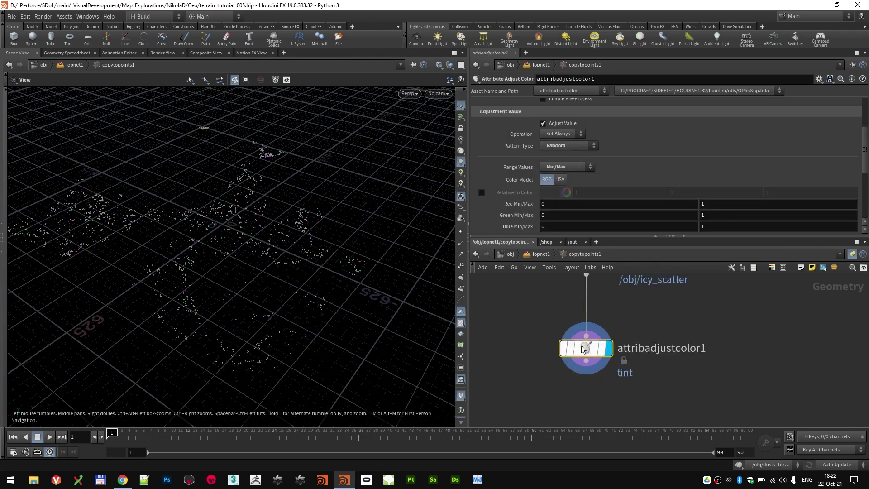
Review the attribute name, pattern type, color ranges and random seed settings of attribadjustcolor1.
scroll(566, 138, "up", 3)
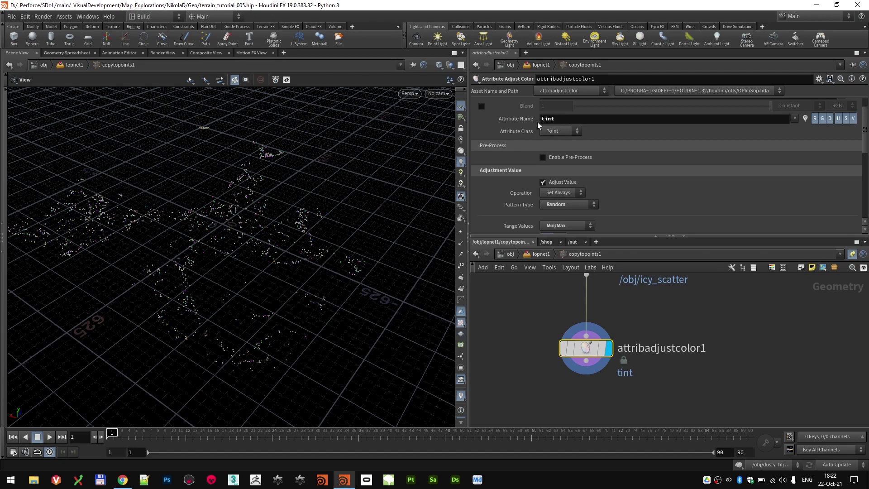
mouse_move(597, 353)
scroll(611, 190, "down", 1)
scroll(526, 172, "up", 2)
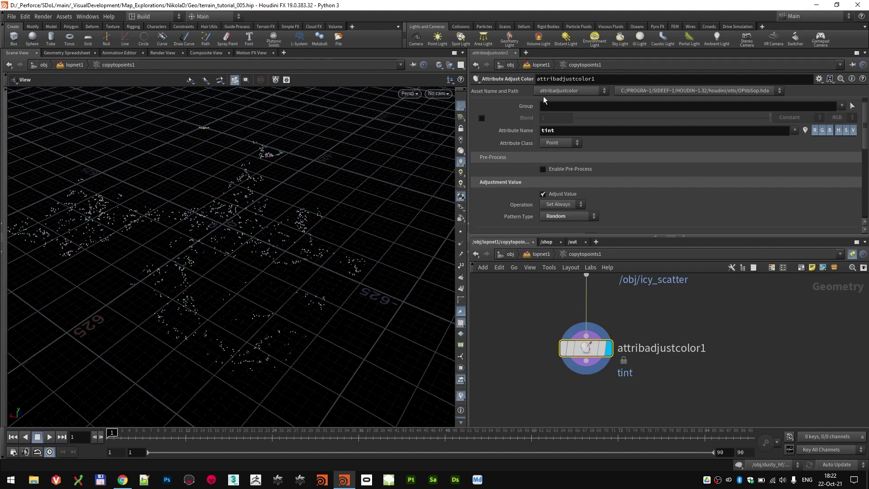
scroll(593, 187, "down", 4)
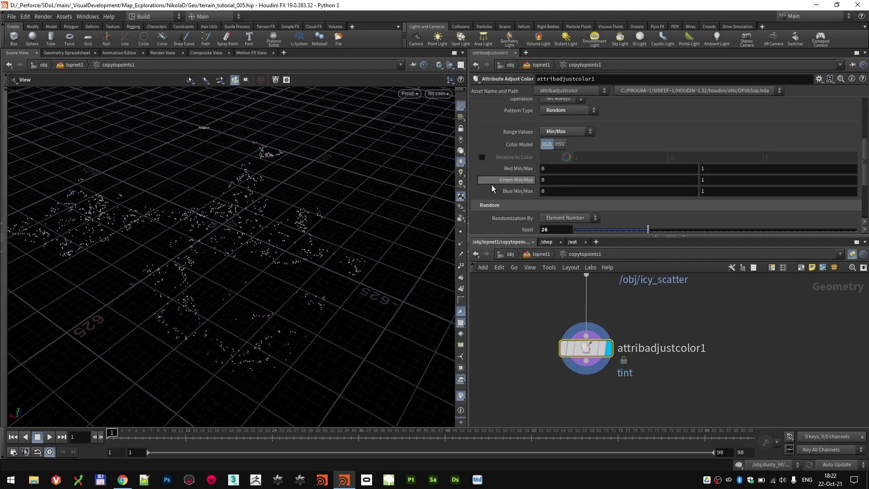
scroll(492, 185, "down", 2)
scroll(555, 197, "down", 2)
Frame and inspect the tinted scatter points in the viewport, and go back to the lopnet1 network.
key("h")
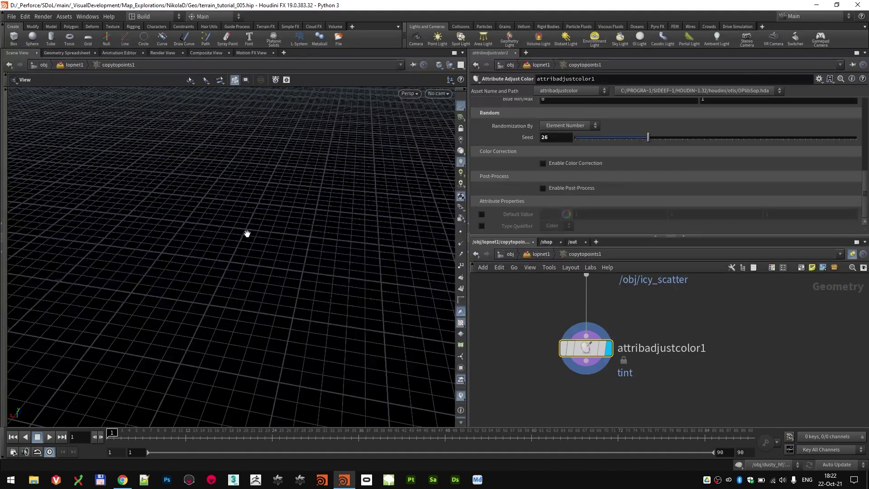
key("f")
scroll(232, 274, "up", 3)
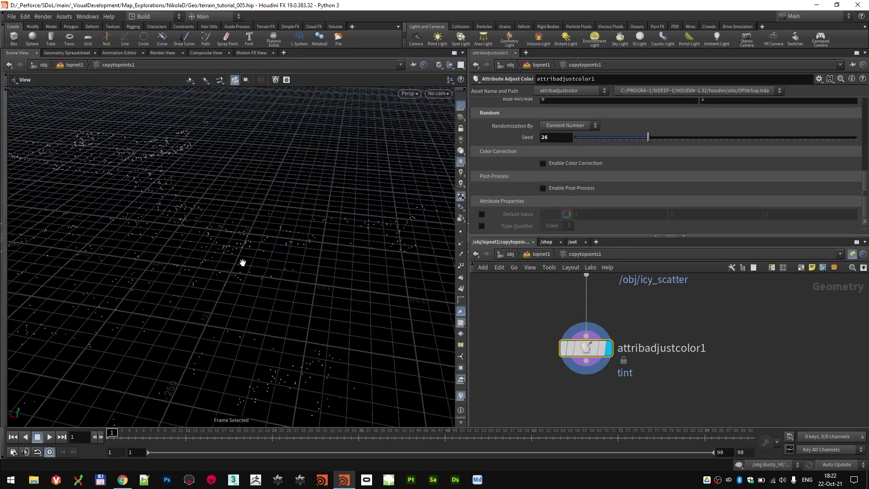
mouse_move(243, 262)
left_mouse_down()
mouse_move(218, 266)
mouse_move(248, 252)
left_mouse_up()
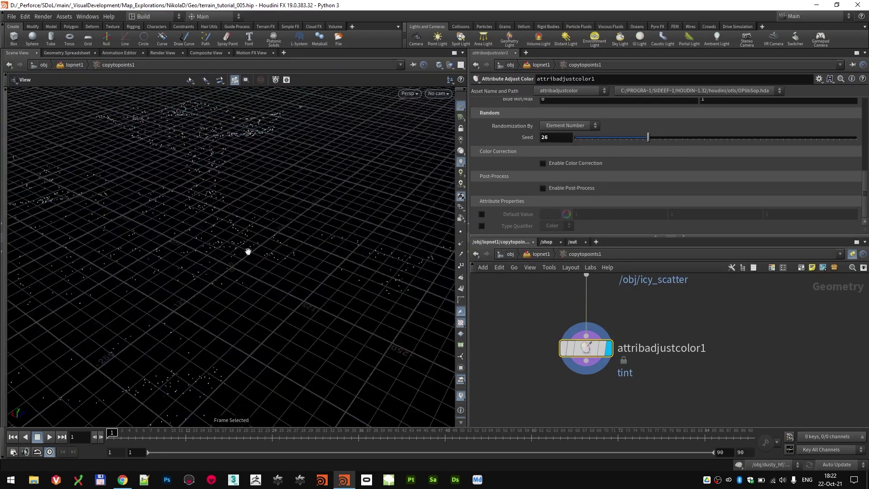
left_click(541, 254)
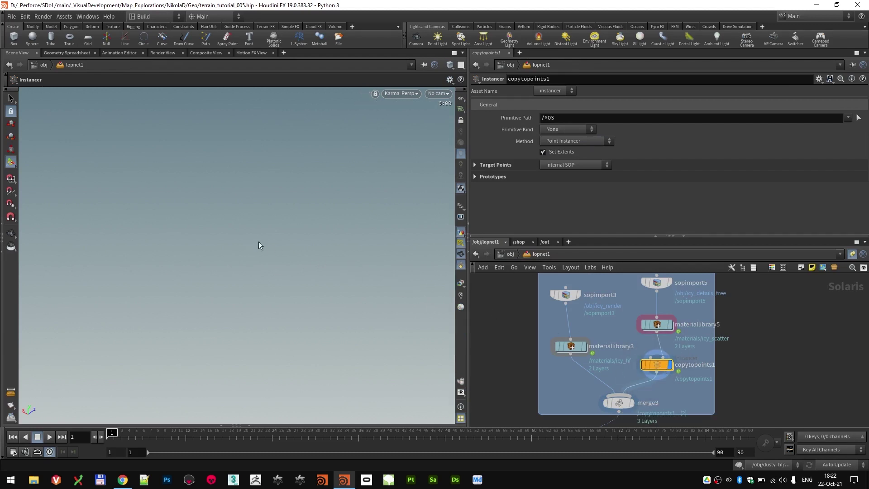
left_click(441, 94)
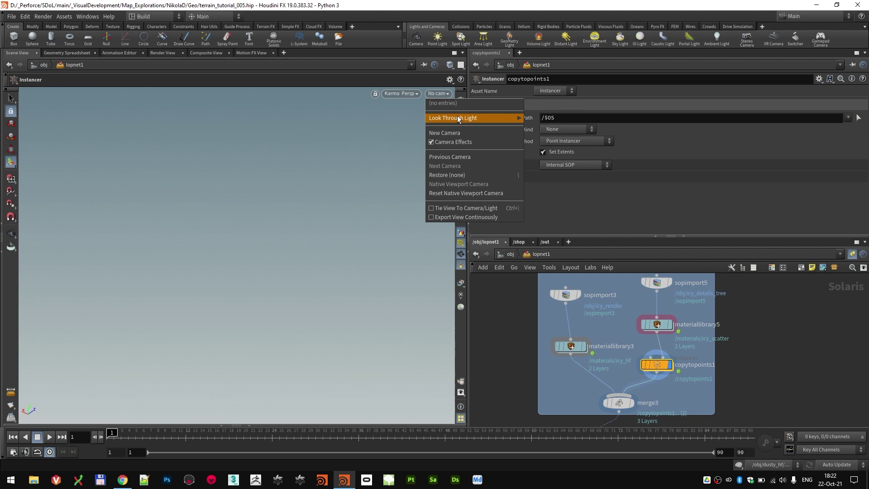
mouse_move(457, 116)
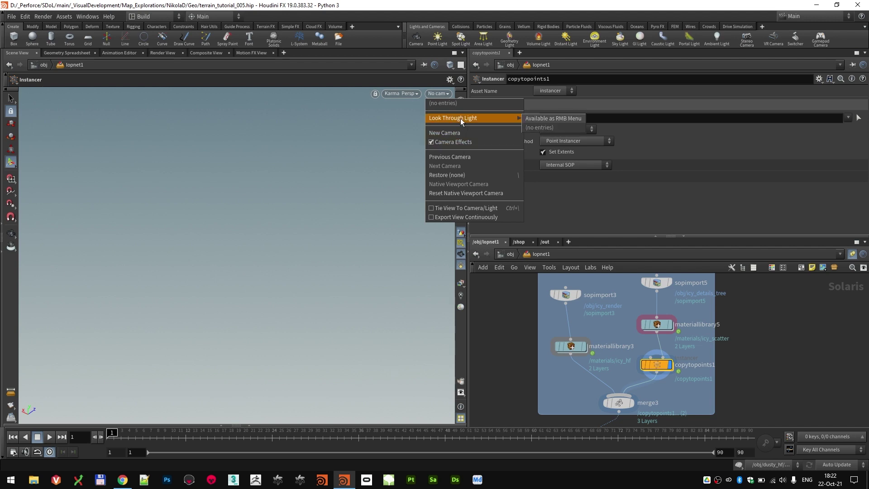
left_click(790, 326)
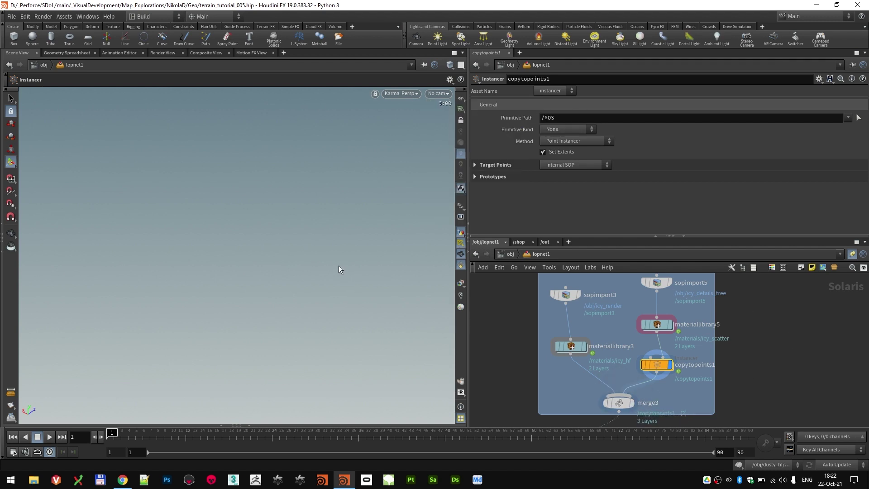
Examine the tint variation of the instanced trees in the Karma viewport, both close up and across the whole scatter.
key("Escape")
scroll(275, 249, "up", 6)
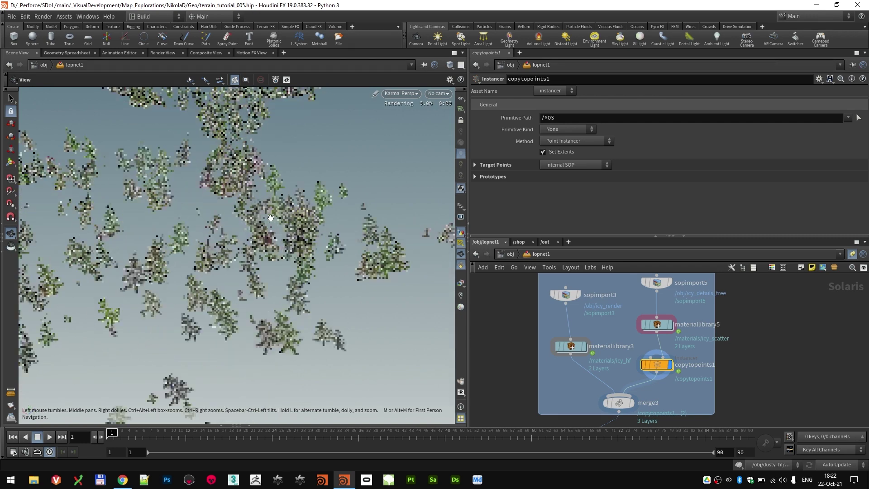
key("Escape")
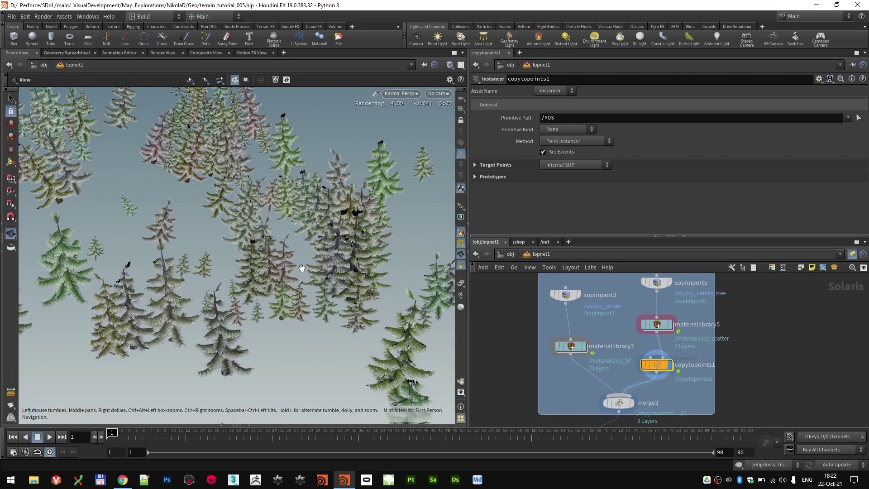
right_click_drag(300, 268, 250, 253, "alt")
scroll(251, 252, "down", 8)
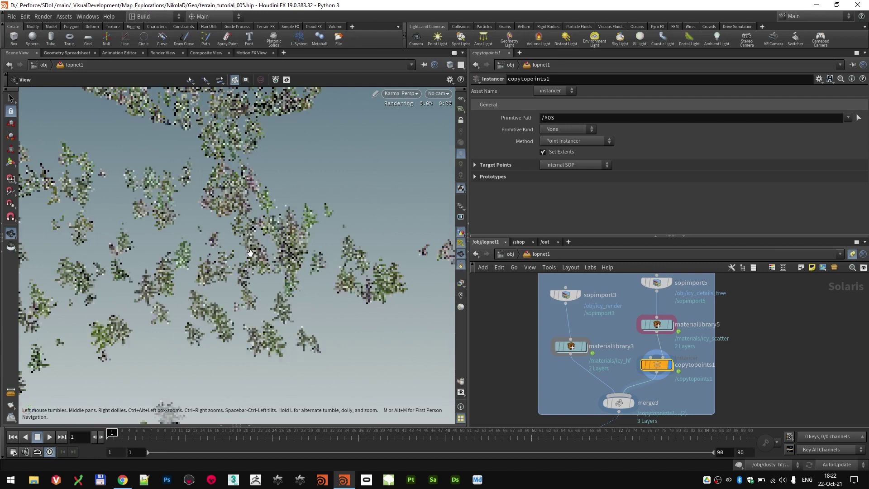
scroll(250, 254, "down", 8)
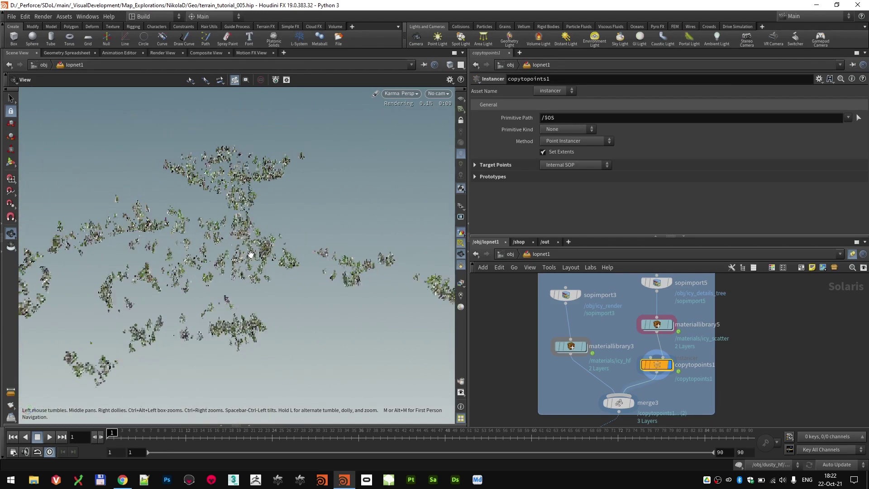
left_click(401, 94)
left_click(782, 356)
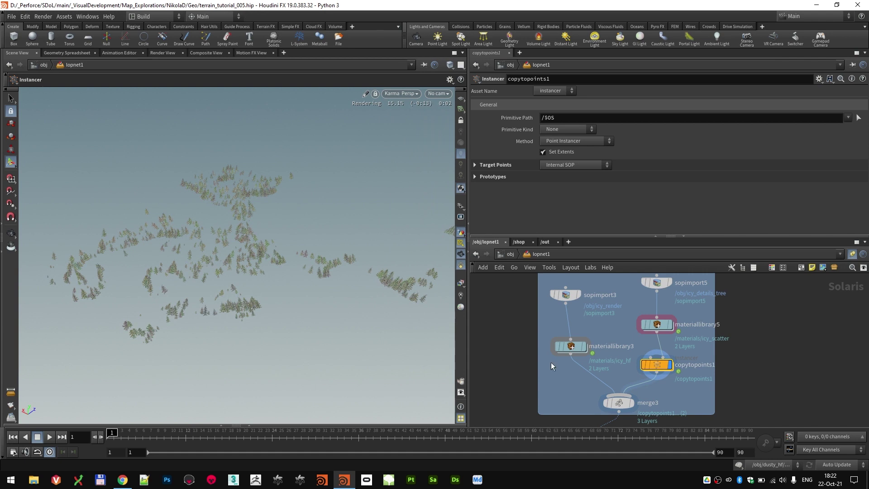
Display the sopimport3 node, which imports icy_render, in the Karma viewport.
middle_click_drag(532, 349, 574, 347)
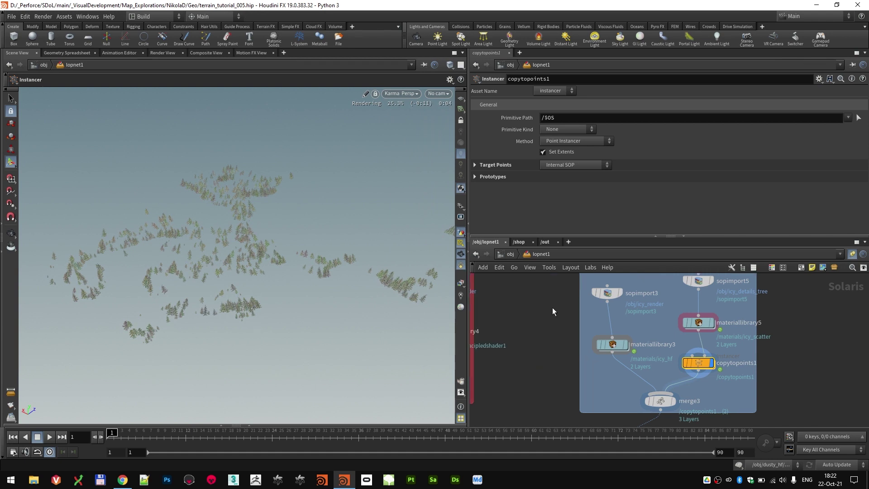
left_click(620, 293)
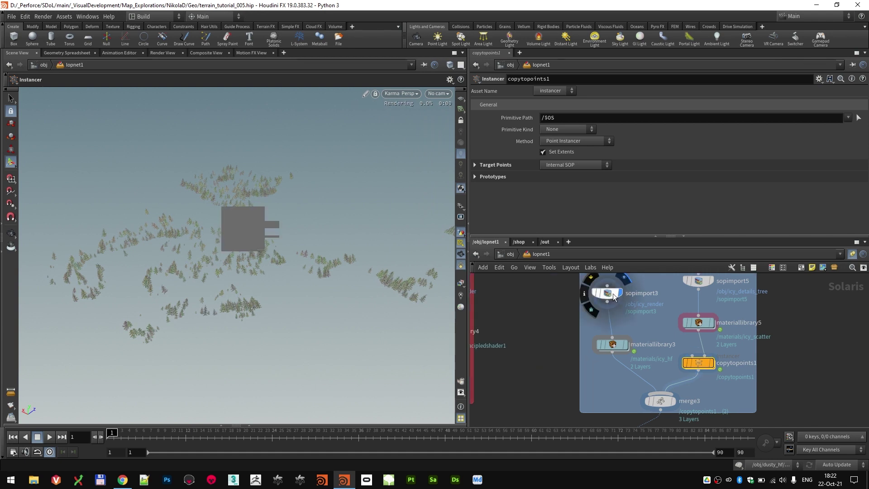
Inspect the bare sopimport3 terrain plane, display materiallibrary3 and open its material network.
left_click(612, 293)
left_click_drag(326, 252, 354, 267, "alt")
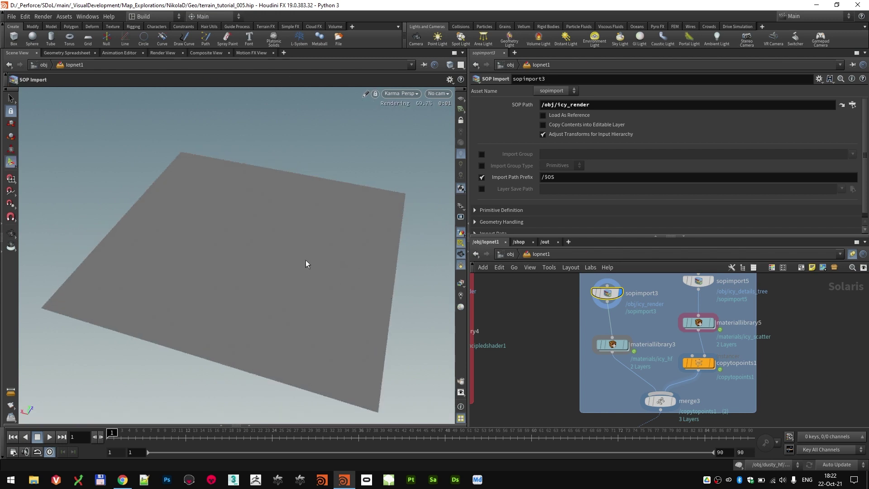
left_click(624, 344)
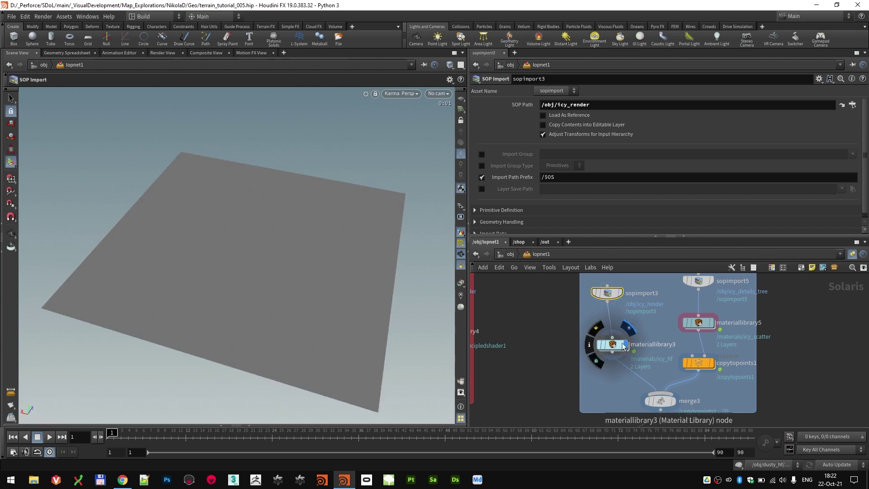
left_click(623, 346)
double_click(623, 346)
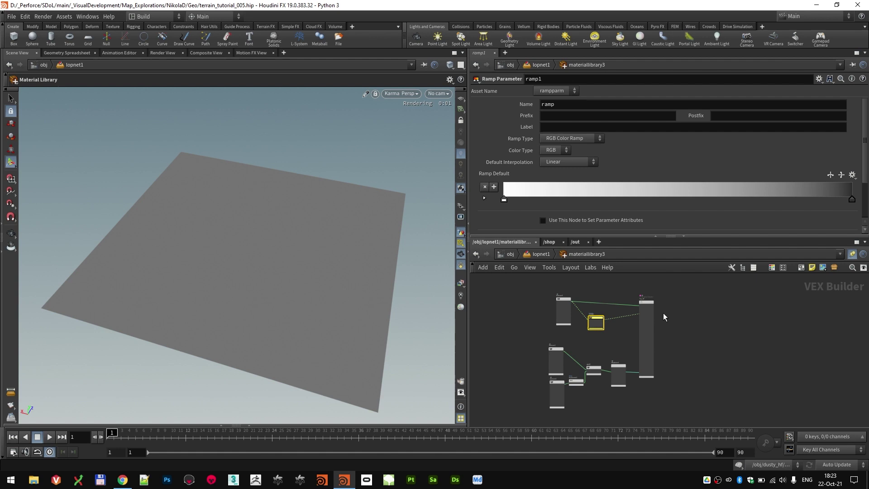
Select the icy_hf Principled Shader and toggle off its material flag.
scroll(667, 312, "up", 5)
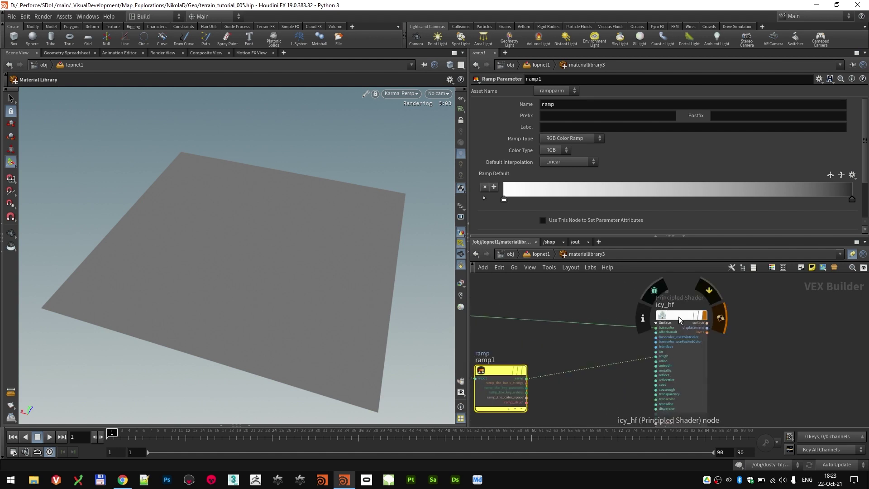
left_click(680, 319)
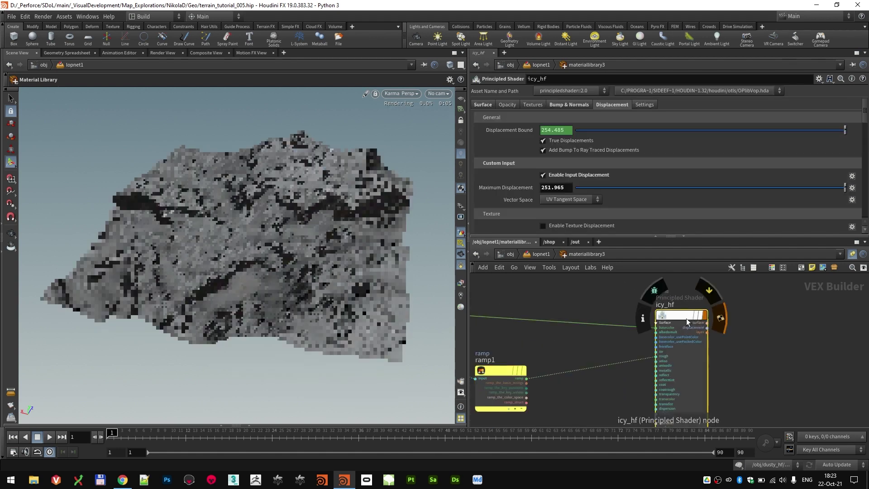
left_click(717, 318)
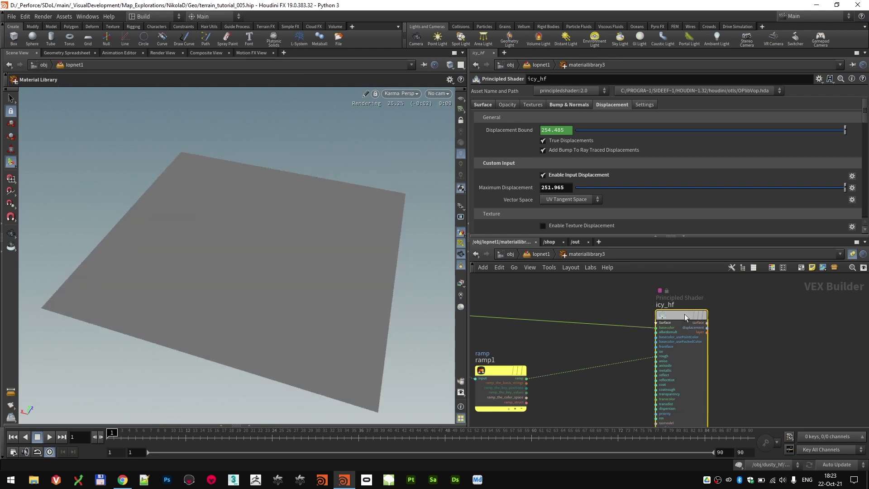
Review icy_hf's surface parameters, then its base bump settings and the bump texture path.
left_click(477, 107)
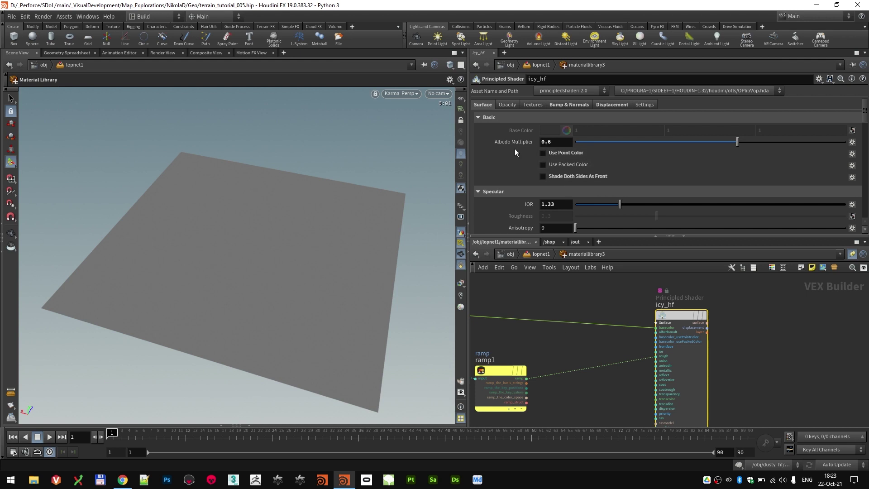
scroll(515, 153, "down", 5)
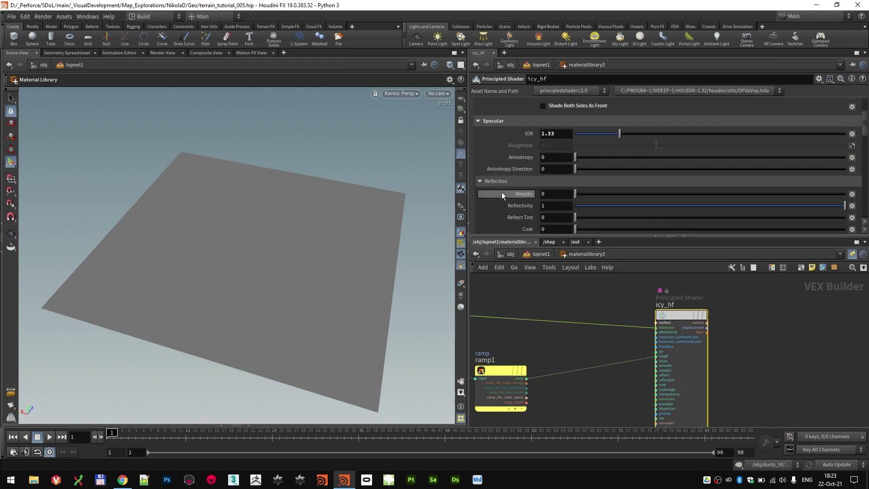
scroll(511, 188, "up", 5)
left_click(561, 104)
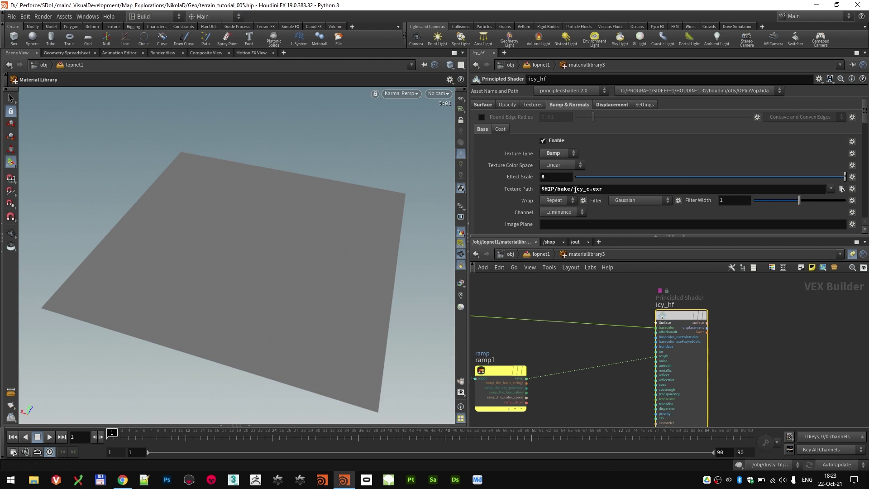
left_click_drag(574, 189, 607, 189)
left_click(610, 154)
scroll(507, 186, "down", 3)
scroll(504, 186, "up", 3)
Review icy_hf's displacement settings and survey the texture, ramp and displacement nodes feeding the shader.
left_click(604, 106)
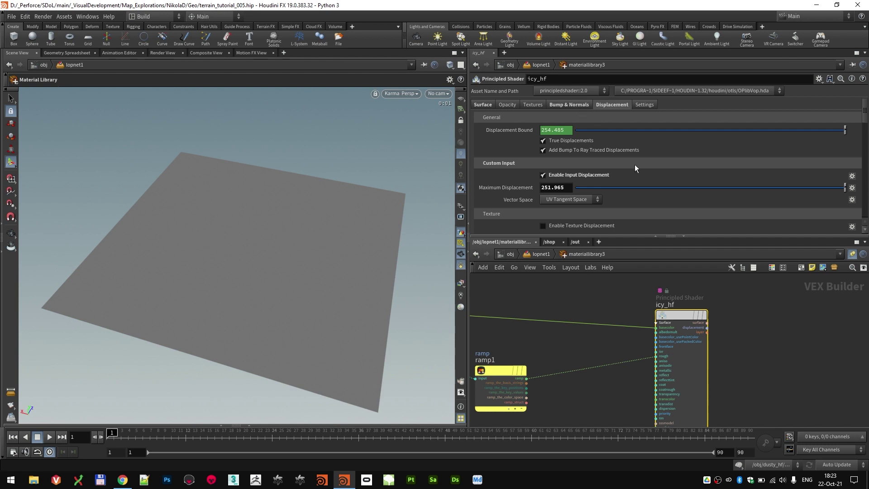
scroll(635, 165, "down", 3)
scroll(595, 322, "down", 5)
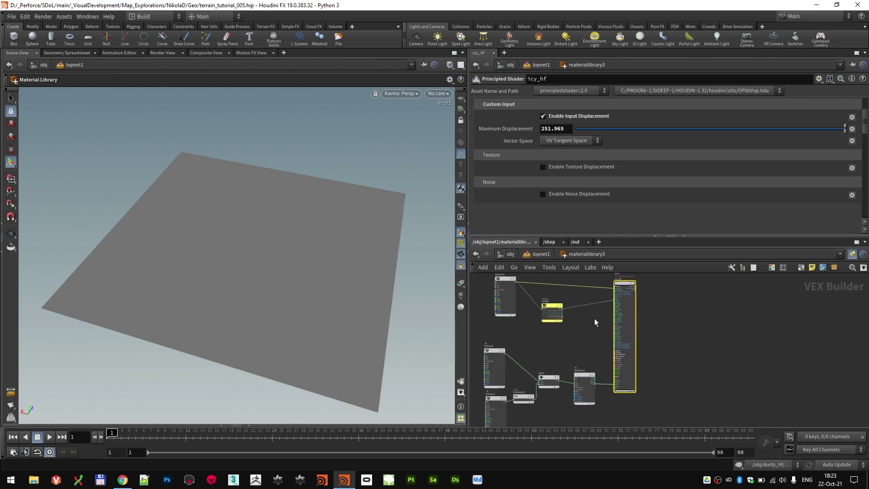
middle_click_drag(584, 336, 671, 283)
scroll(650, 400, "up", 4)
scroll(673, 314, "down", 3)
middle_click_drag(656, 370, 665, 348)
scroll(684, 326, "up", 5)
scroll(681, 348, "down", 4)
scroll(688, 311, "down", 2)
scroll(690, 304, "up", 4)
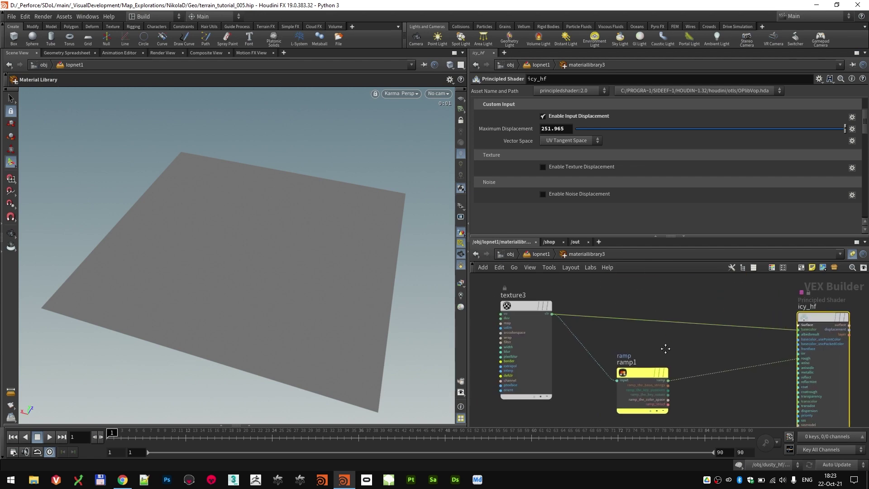
Preview the texture3 color map on the terrain, and try previewing the ramp1 node connected to it.
left_click(527, 304)
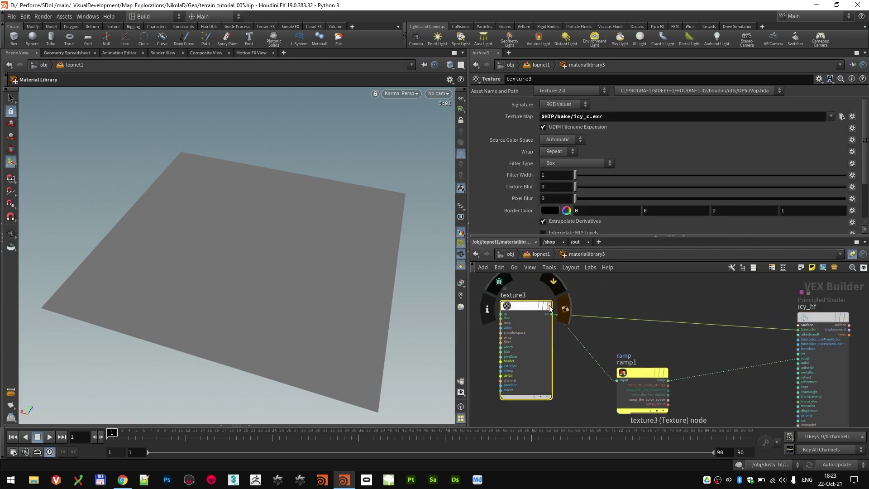
left_click(550, 307)
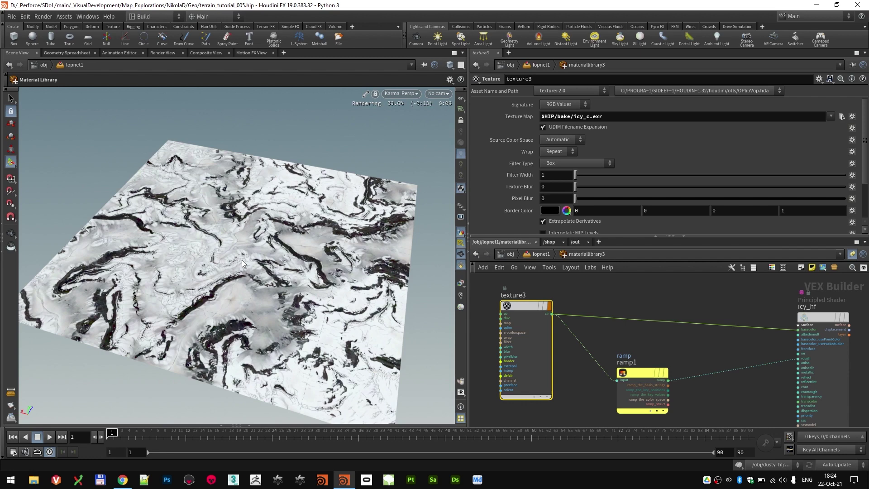
mouse_move(646, 371)
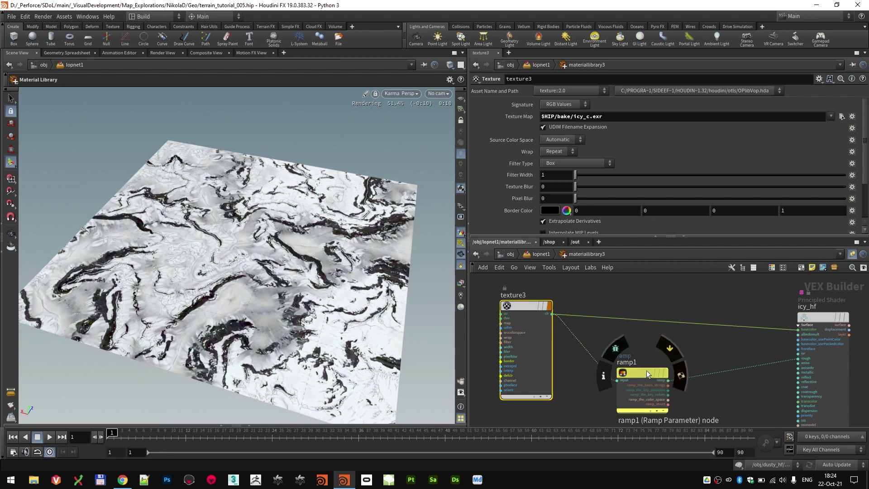
left_click_drag(646, 370, 640, 361)
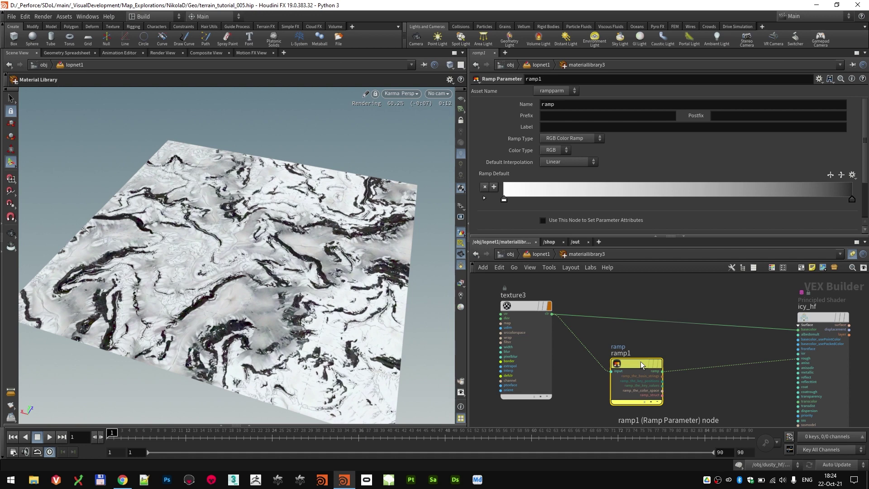
mouse_move(639, 362)
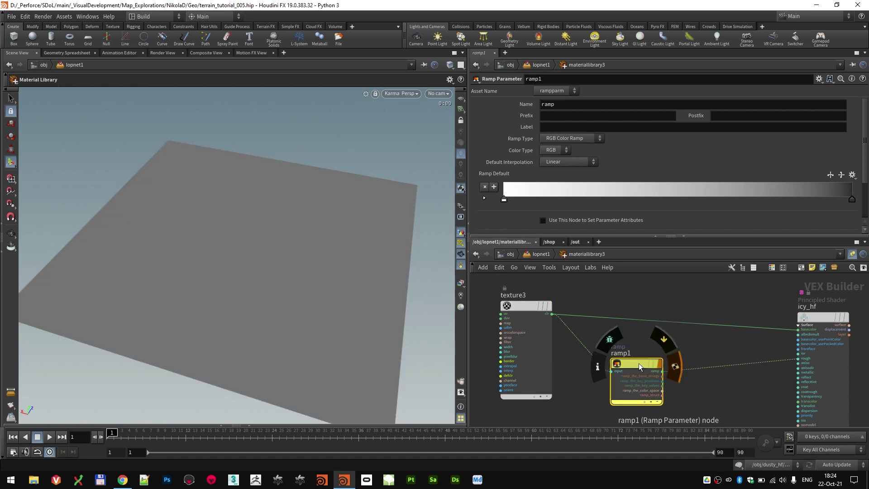
Insert a Null node between ramp1 and icy_hf's roughness input, and preview its output on the terrain.
key("Tab")
type("nul")
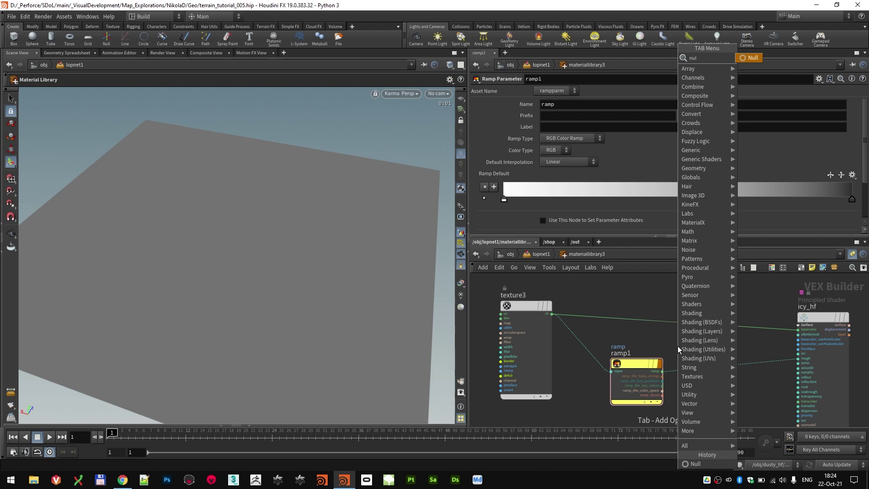
left_click(752, 62)
left_click(722, 365)
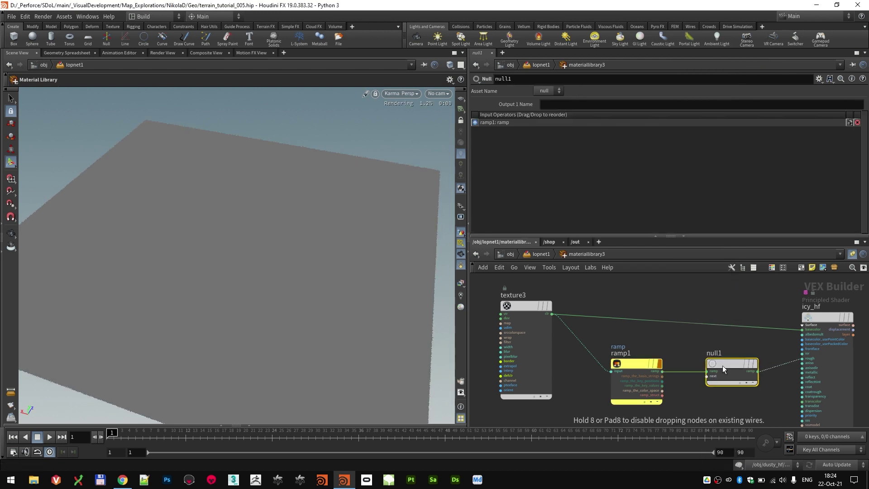
left_click(753, 364)
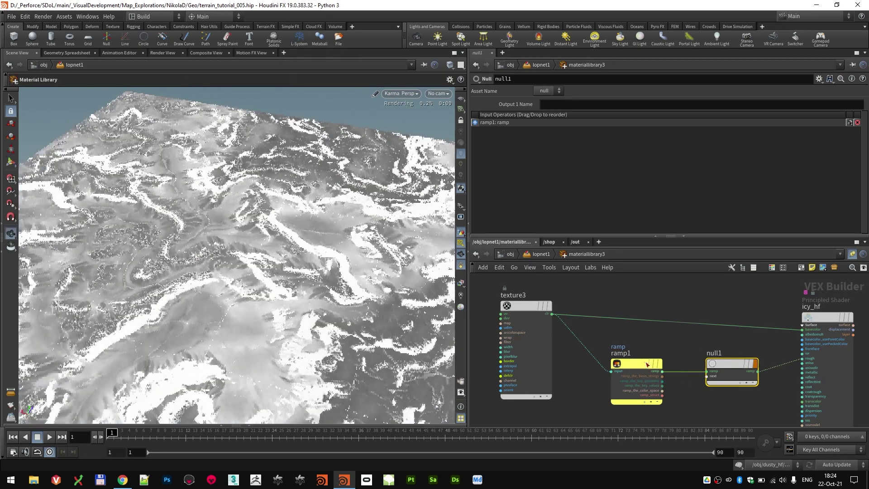
Examine ramp1's white-to-dark ramp against the roughness preview on the terrain, and turn off the null1 preview.
left_click(647, 363)
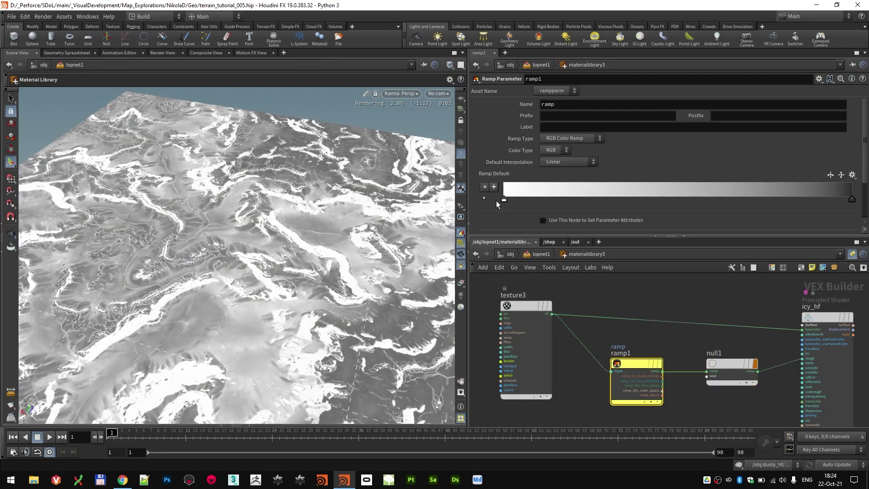
left_click_drag(281, 230, 143, 344, "alt")
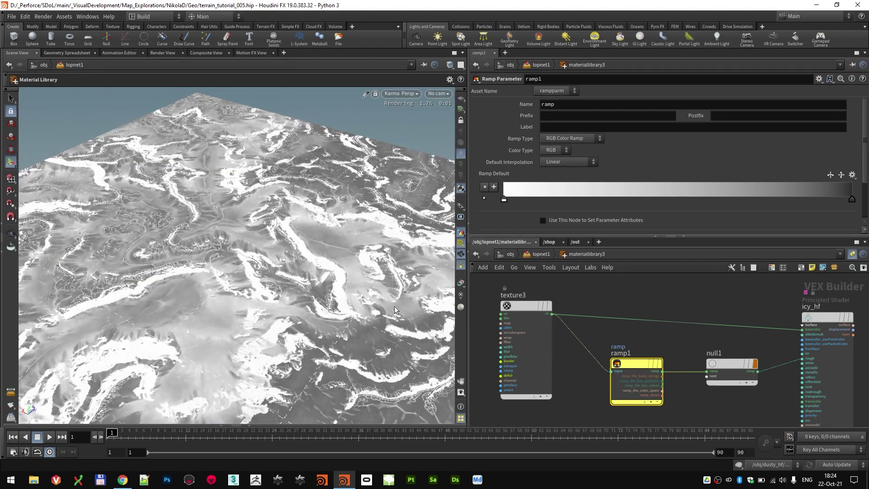
left_click(768, 365)
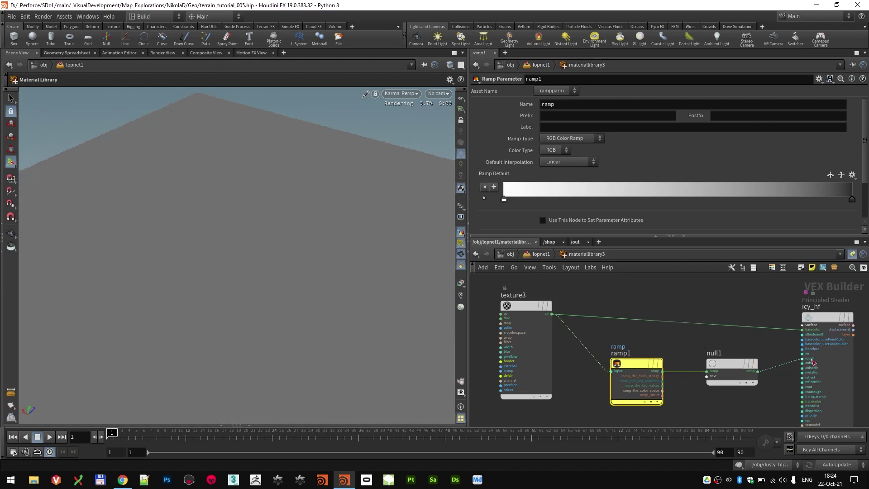
Check the height texture file assigned to texture1 in the displacement part of the network.
scroll(810, 360, "up", 3)
scroll(777, 363, "down", 3)
middle_click_drag(756, 409, 733, 310)
middle_click_drag(722, 356, 757, 308)
scroll(612, 314, "up", 2)
left_click(568, 308)
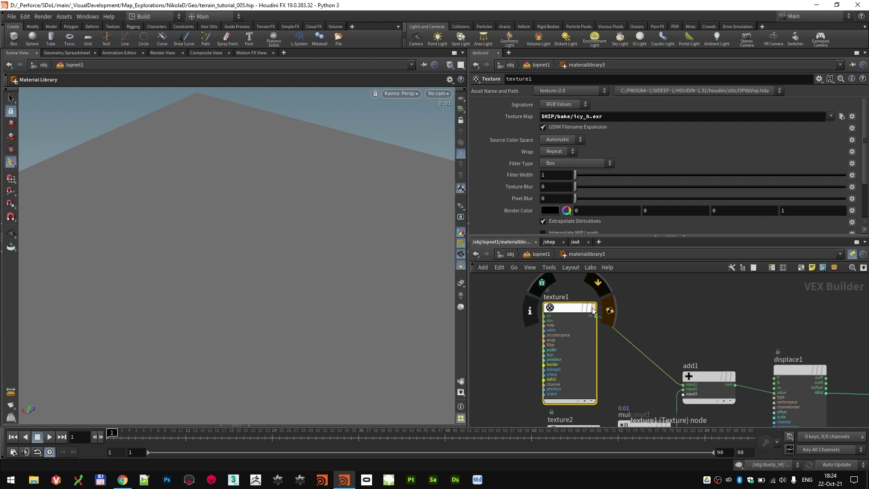
left_click_drag(573, 117, 604, 117)
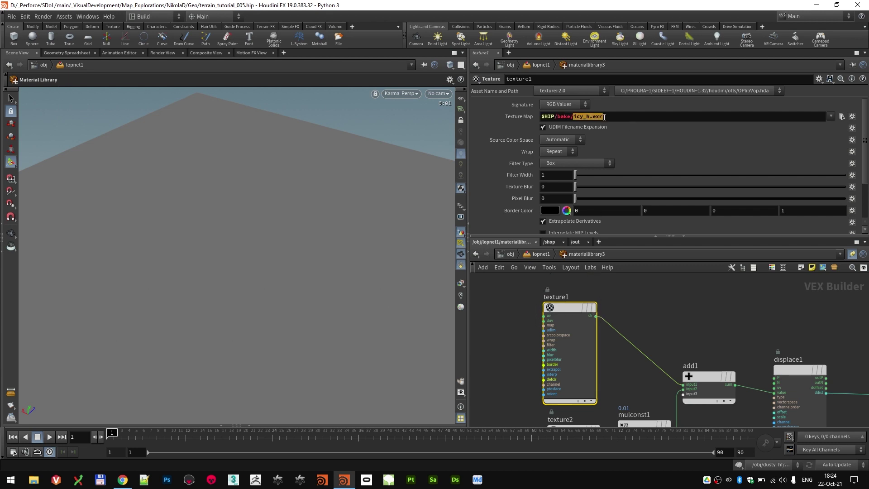
Check the snow texture file assigned to texture2 and the multiplier of the mulconst1 node.
middle_click_drag(656, 375, 654, 288)
left_click(577, 348)
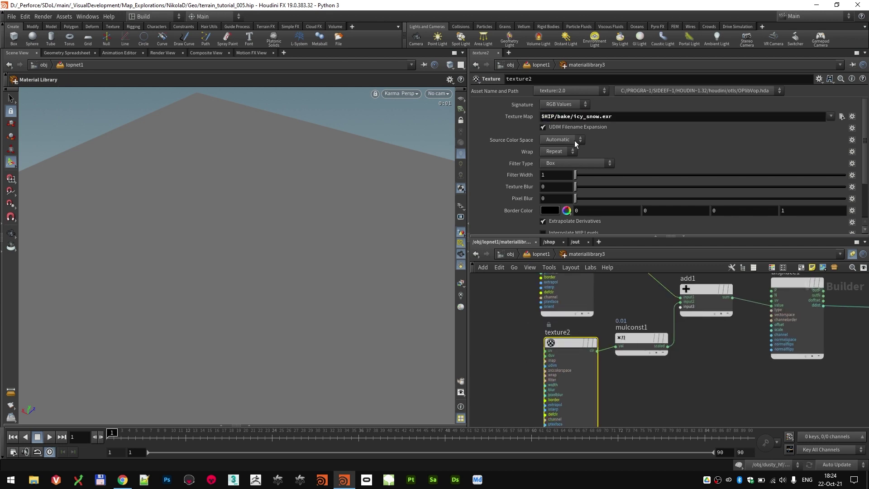
left_click_drag(571, 117, 612, 119)
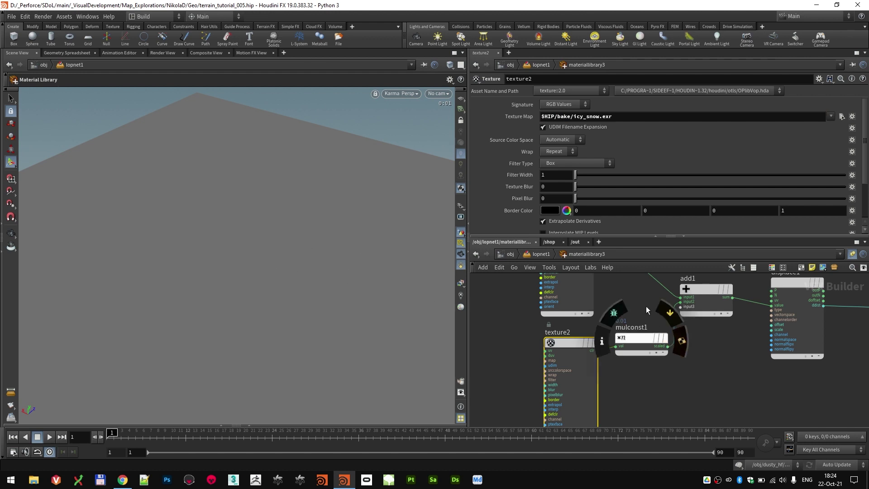
middle_click_drag(645, 305, 633, 290)
left_click(634, 348)
Preview the texture1 height map on the terrain and examine it up close.
left_click(578, 297)
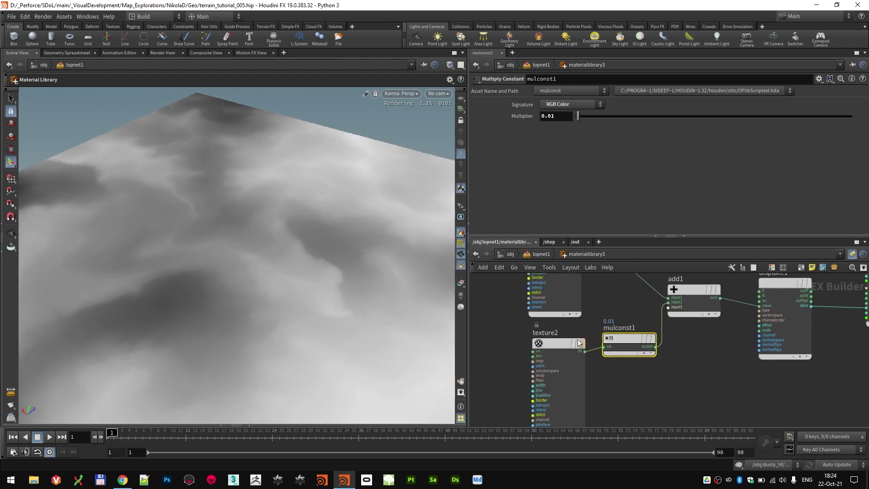
right_click_drag(260, 267, 307, 268, "alt")
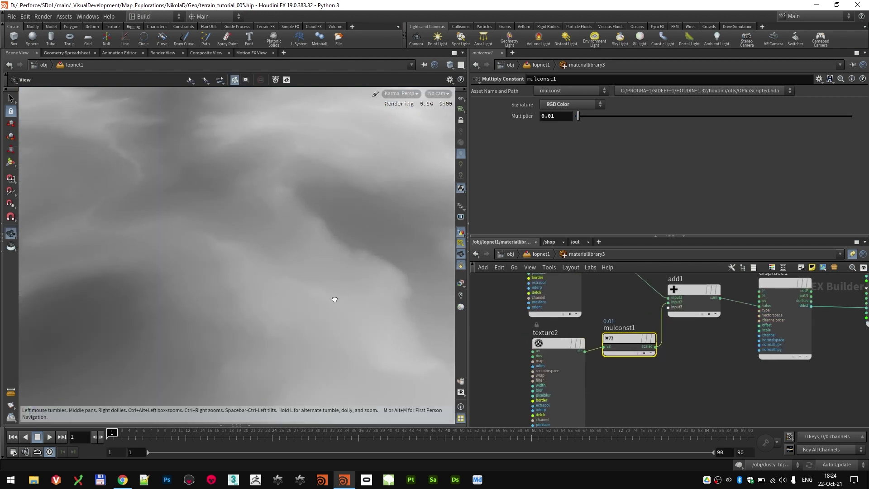
left_click_drag(334, 300, 312, 301, "alt")
Preview the texture2 snow mask on the terrain, followed by the combined height output of add1.
scroll(607, 315, "down", 1)
middle_click_drag(607, 316, 610, 363)
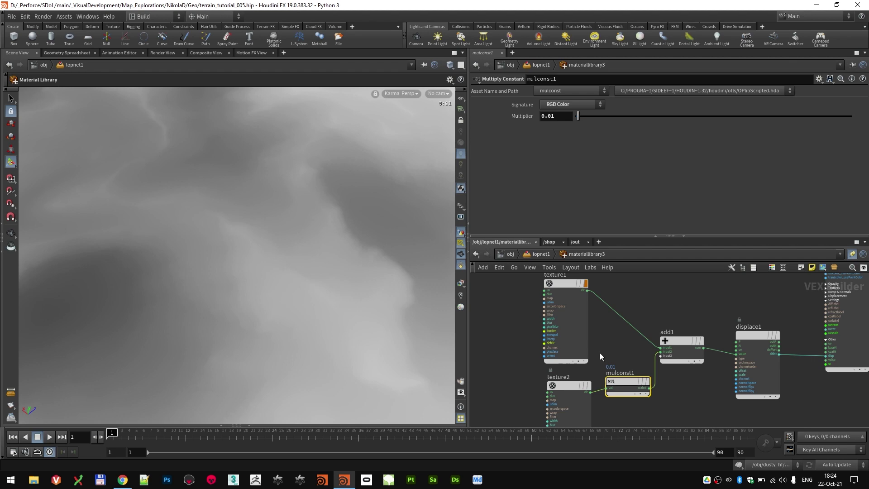
left_click(600, 385)
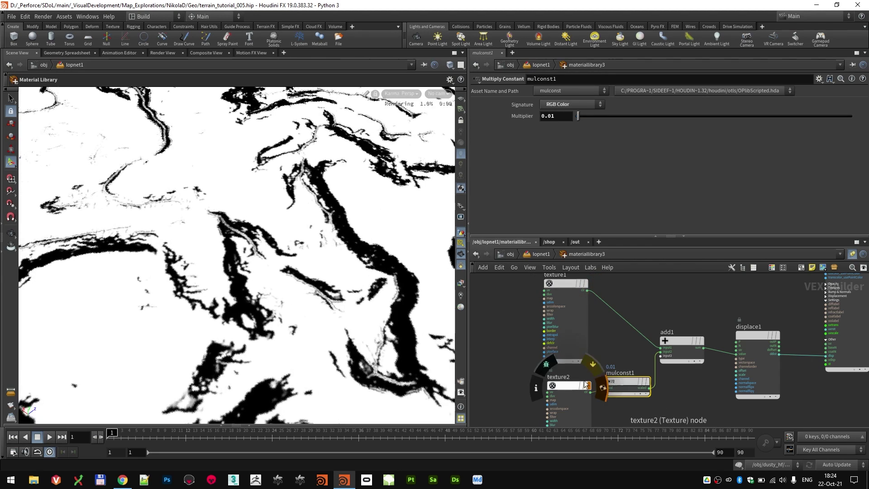
left_click(597, 385)
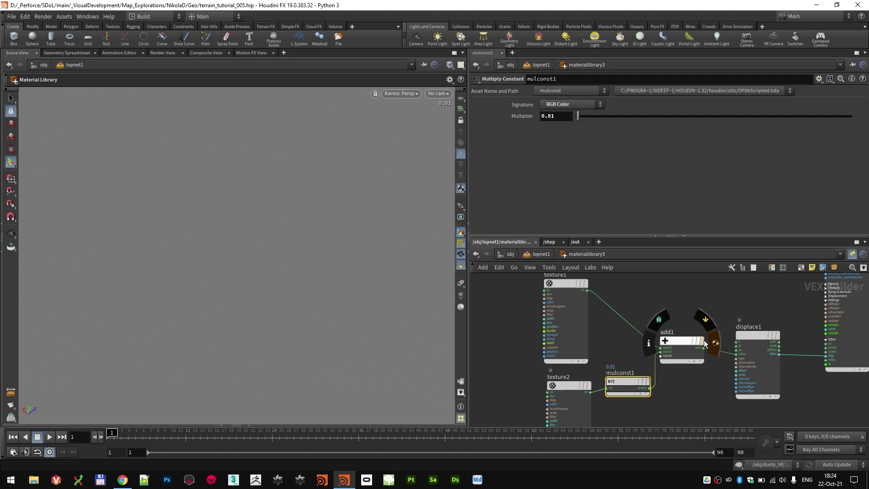
left_click(702, 341)
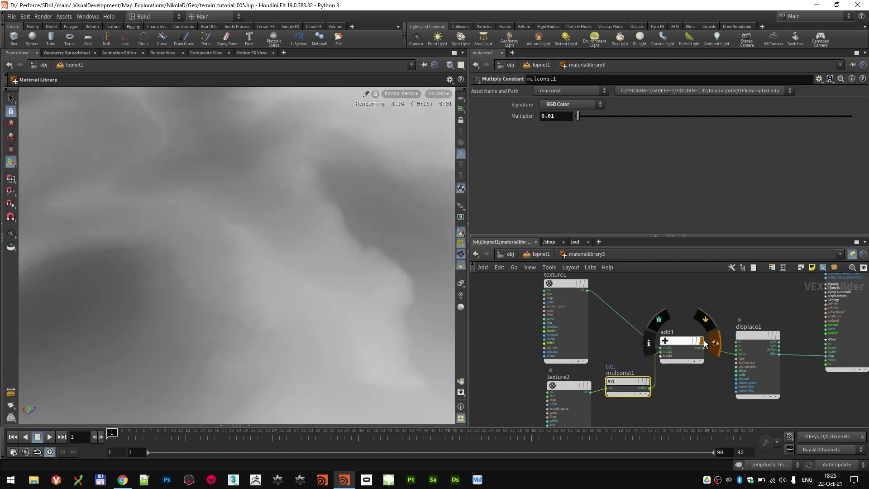
left_click(704, 340)
Review the type, effect scale and channel of displace1 and its connection to the shader's displacement input.
left_click(745, 335)
scroll(770, 313, "down", 3)
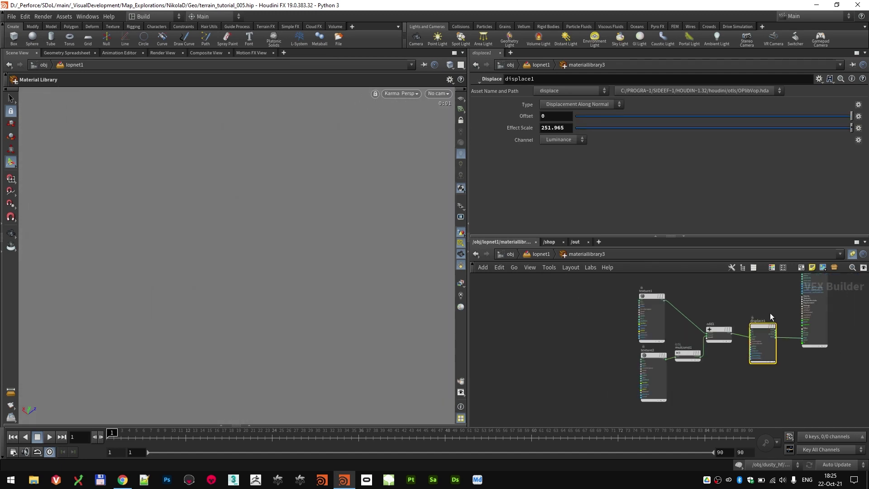
middle_click_drag(769, 313, 657, 314)
scroll(668, 327, "up", 4)
mouse_move(626, 325)
left_mouse_down()
mouse_move(615, 319)
mouse_move(636, 297)
mouse_move(622, 322)
left_mouse_up()
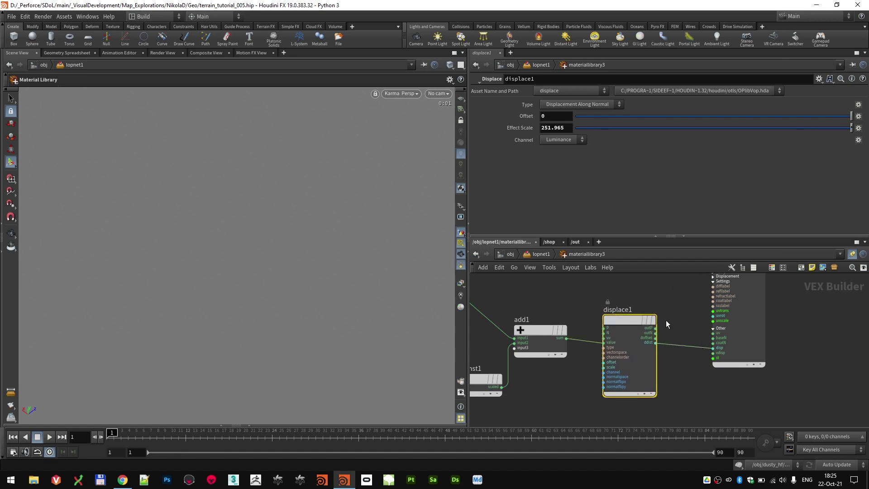
Review the full icy_hf shader network, including the base color, roughness and displacement connections.
scroll(665, 320, "down", 3)
middle_click_drag(662, 306, 637, 365)
scroll(637, 366, "down", 2)
scroll(667, 288, "up", 5)
middle_click_drag(704, 295, 709, 345)
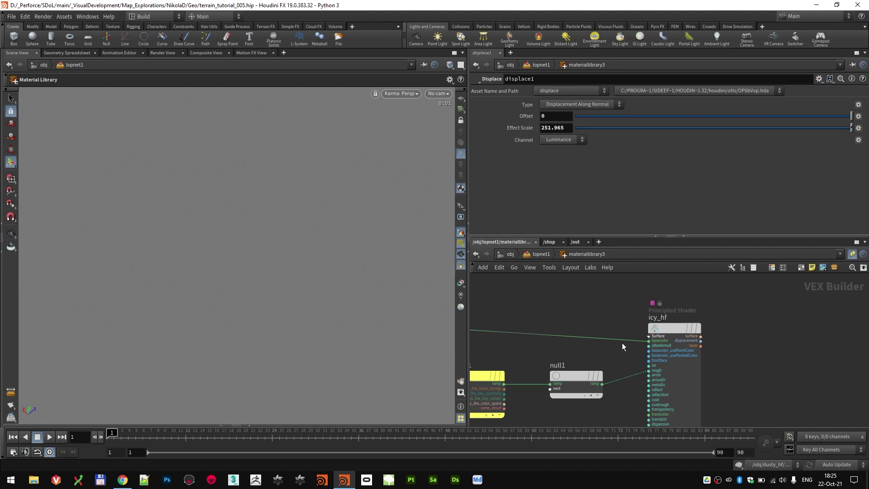
scroll(771, 359, "down", 4)
middle_click_drag(754, 395, 756, 347)
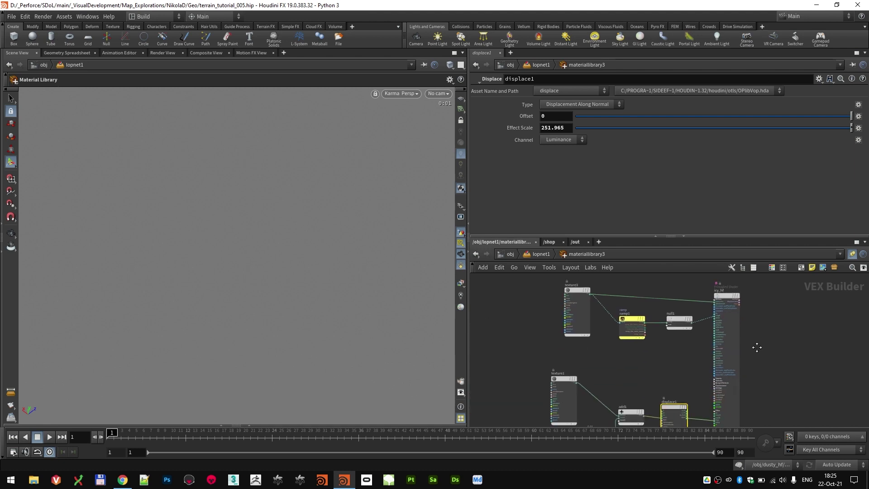
Return to the lopnet1 network and check the input index and connected inputs of switch1.
left_click(536, 252)
scroll(751, 367, "down", 2)
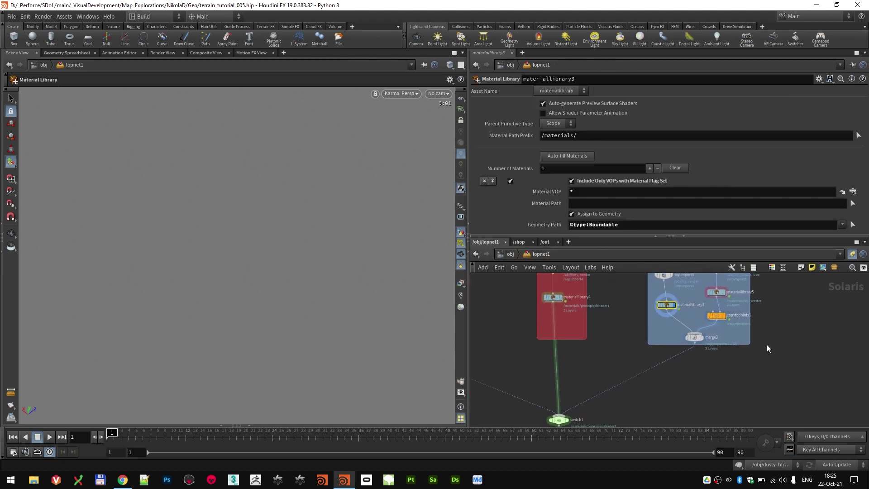
middle_click_drag(684, 390, 718, 348)
middle_click_drag(683, 372, 644, 392)
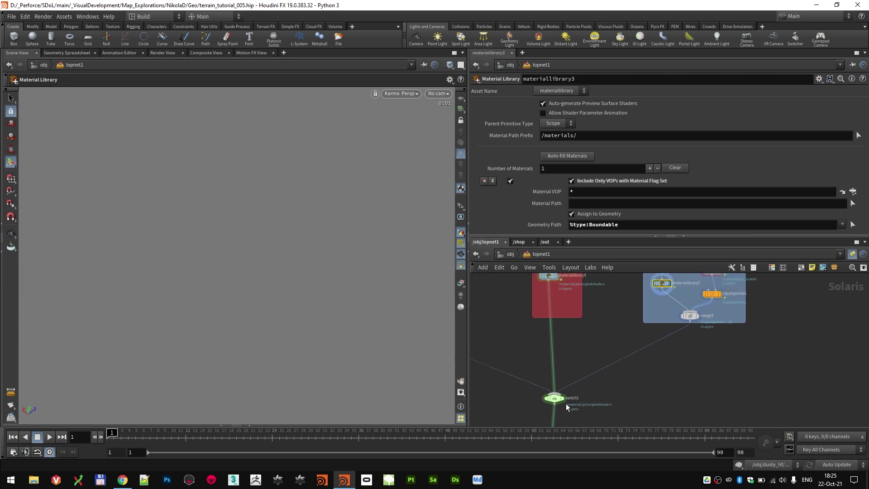
left_click(555, 398)
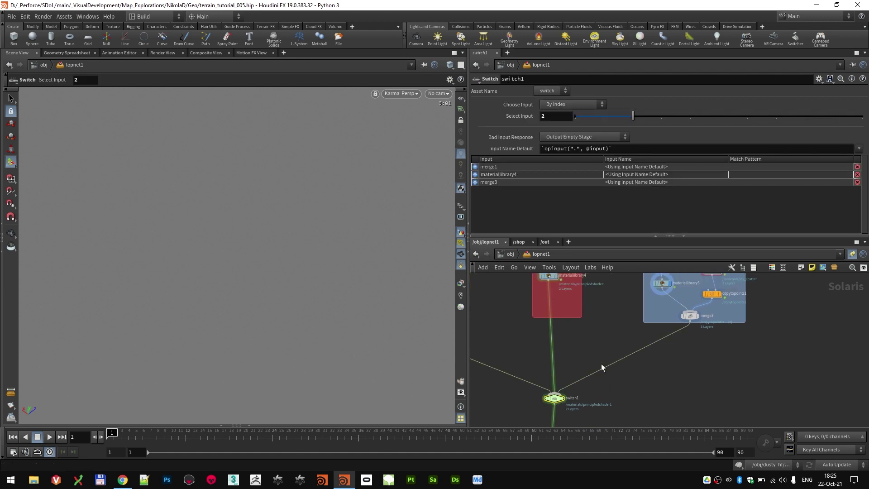
Display the merge3 node of the ICY group in the viewport to preview terrain and trees together.
middle_click_drag(705, 366, 683, 405)
scroll(643, 323, "up", 3)
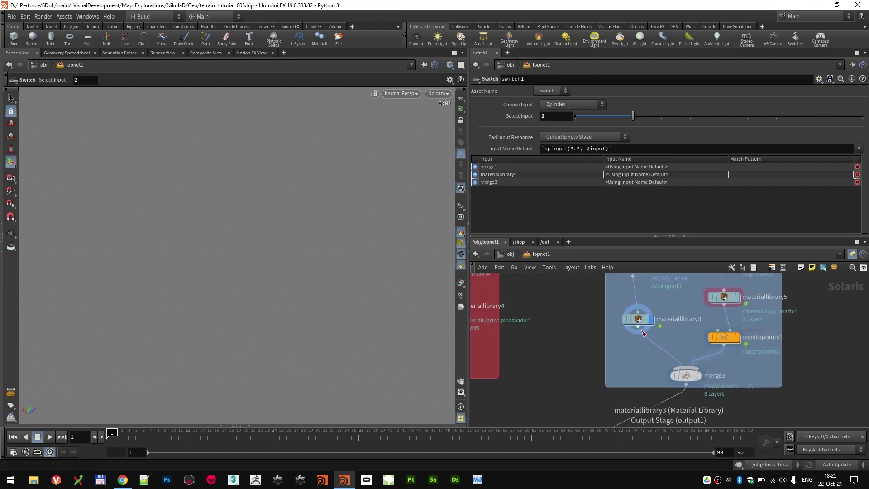
left_click(698, 376)
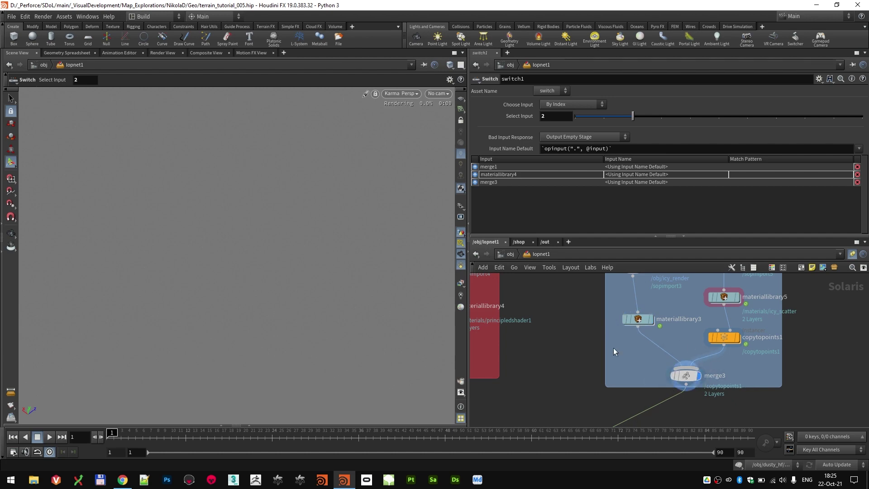
middle_click_drag(610, 349, 587, 392)
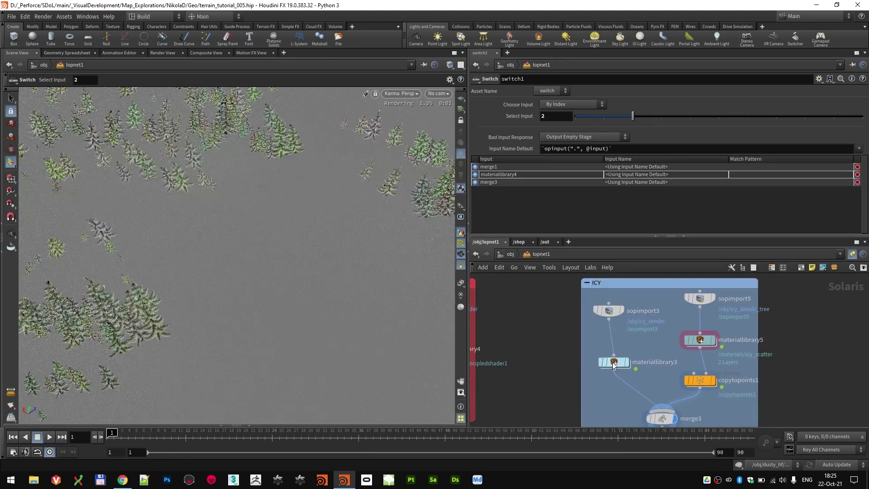
Turn on the material flag of icy_hf in materiallibrary3, check icy_scatter in materiallibrary5, and return to lopnet1.
mouse_move(627, 366)
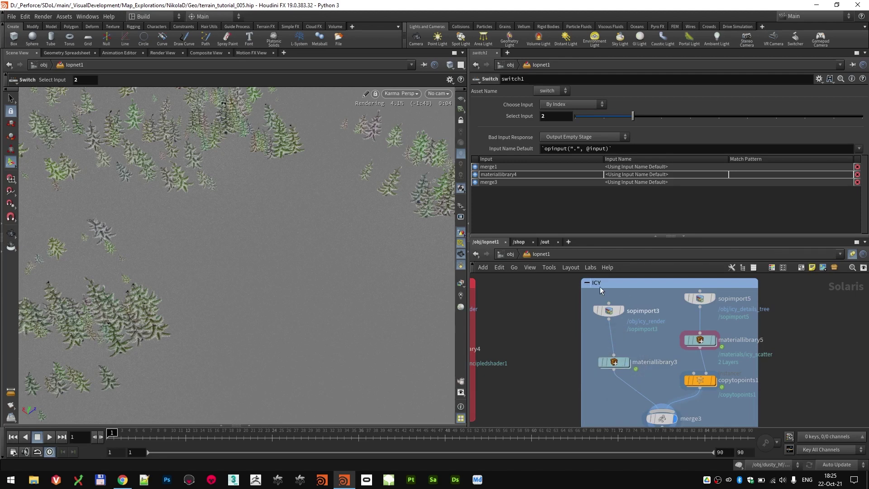
double_click(621, 361)
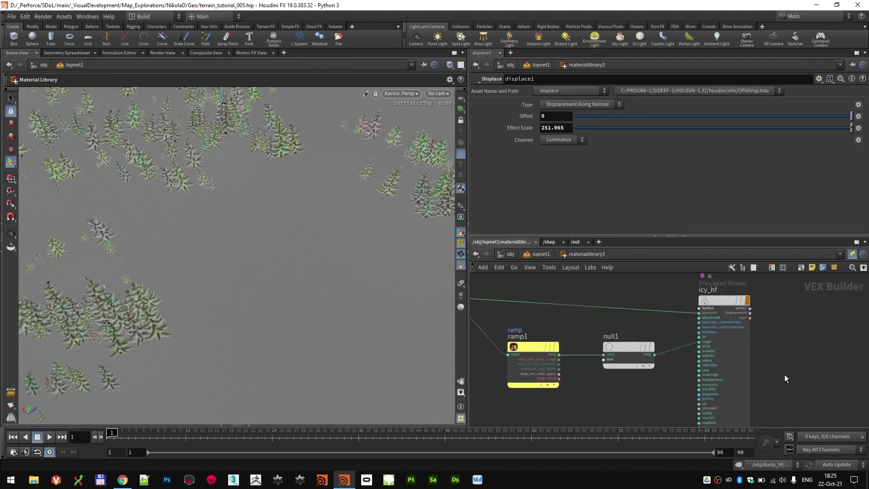
key("u")
double_click(708, 331)
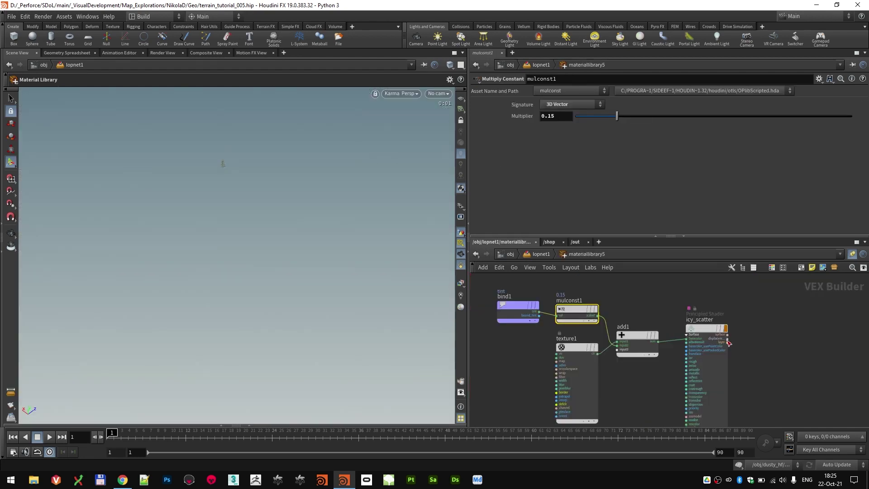
left_click(545, 256)
mouse_move(689, 398)
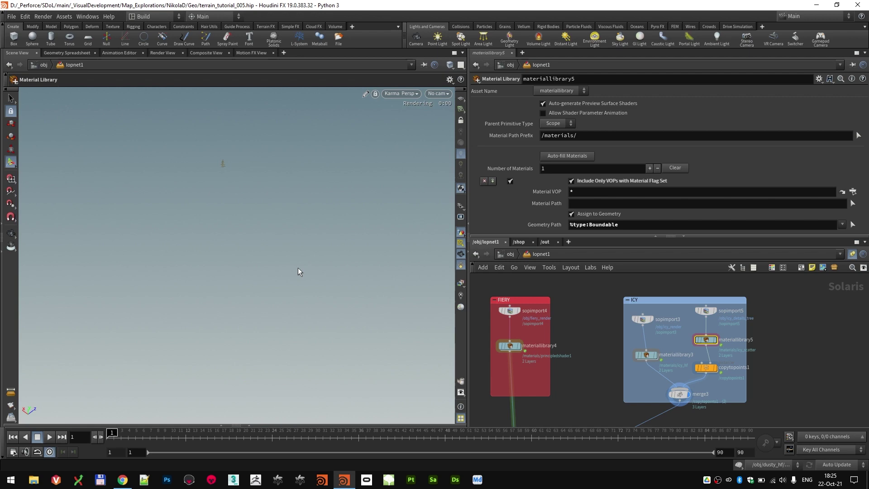
Display the camera1 node and look through /cameras/camera1 in the viewport.
scroll(787, 387, "down", 3)
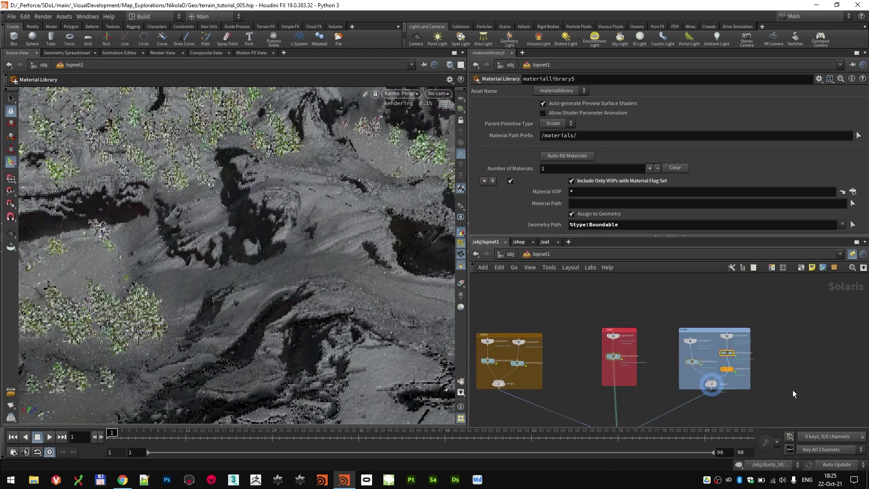
scroll(792, 389, "down", 2)
left_click(435, 93)
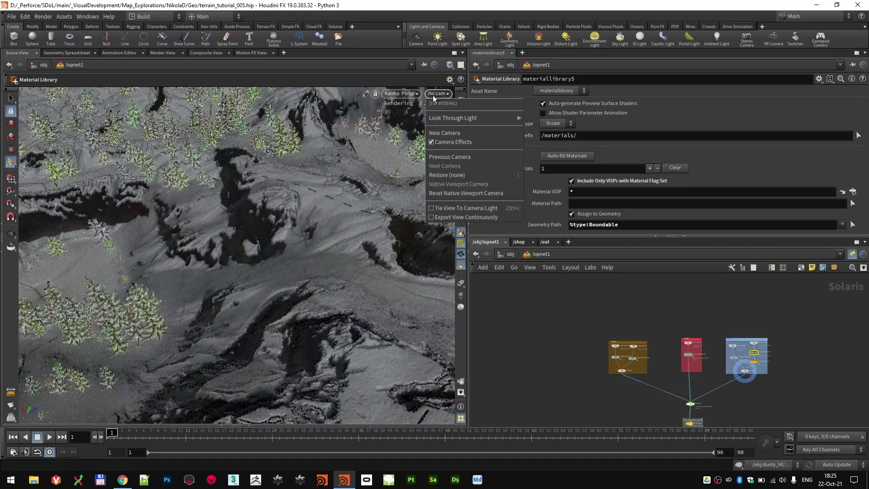
left_click(454, 135)
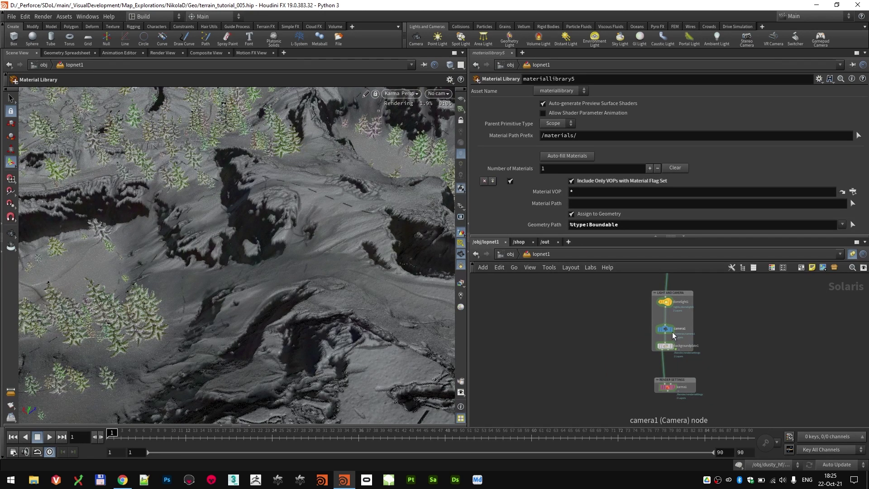
left_click(671, 332)
left_click(437, 93)
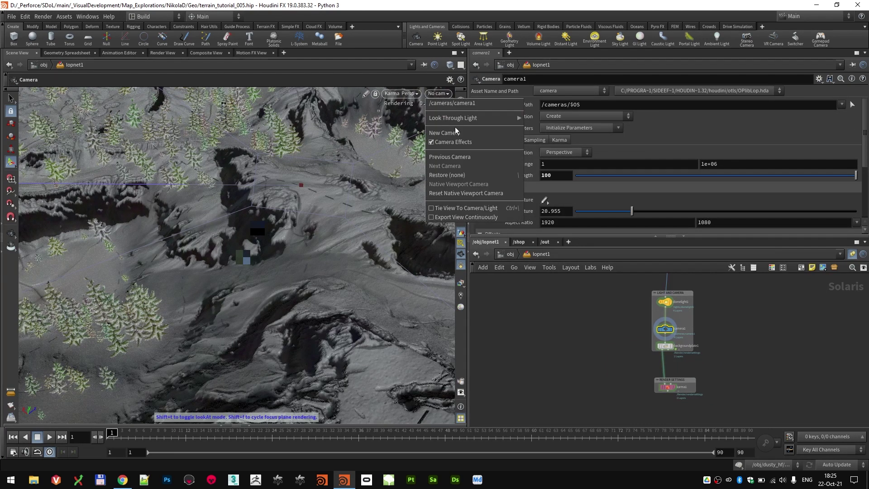
left_click(452, 103)
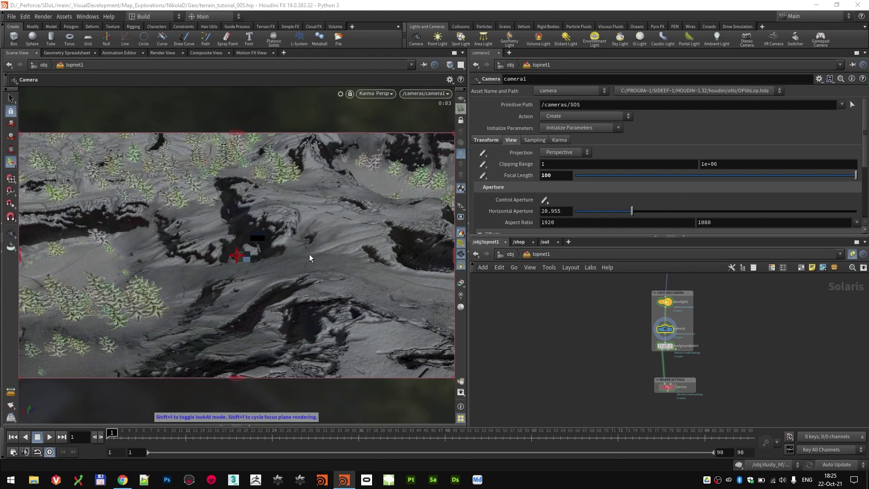
Display the karma1 render settings node to render the complete icy scene with its light and camera setup.
scroll(669, 387, "up", 2)
left_click(666, 387)
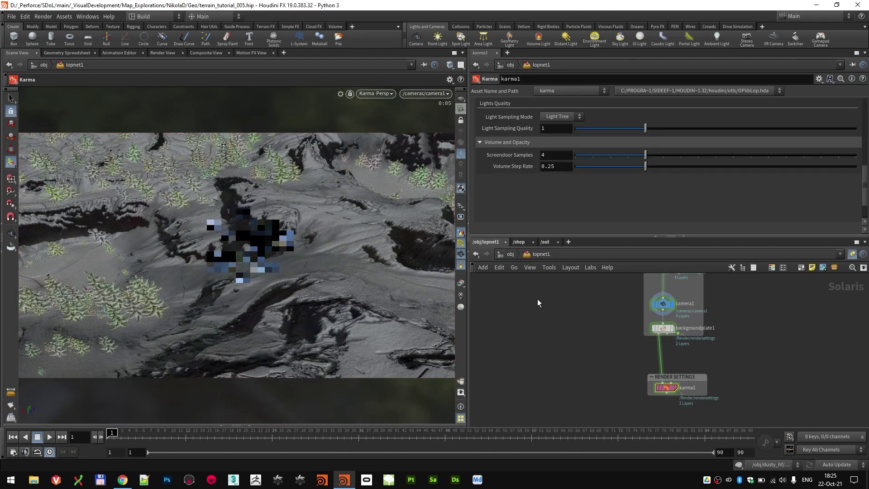
left_click(676, 387)
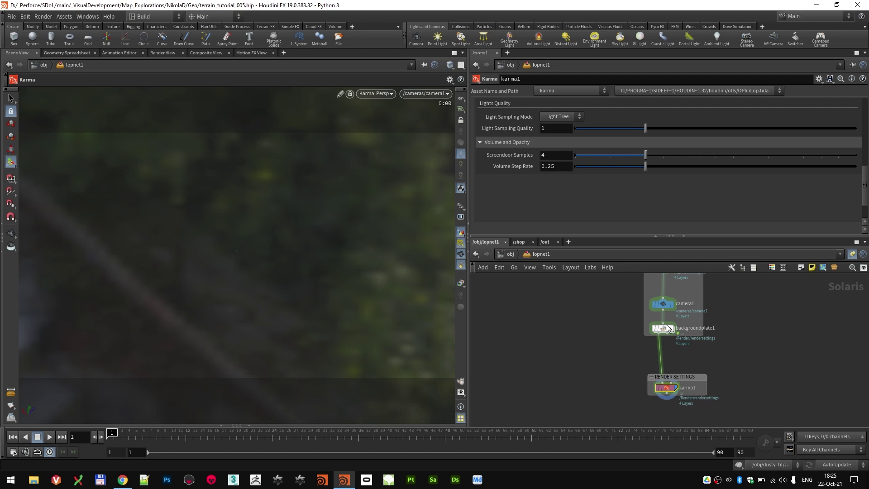
middle_click_drag(629, 301, 618, 334)
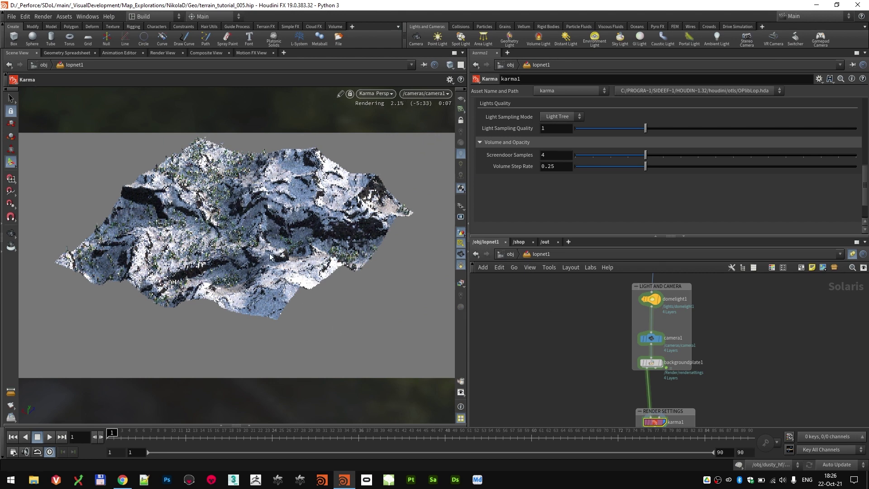
middle_click_drag(570, 362, 541, 289)
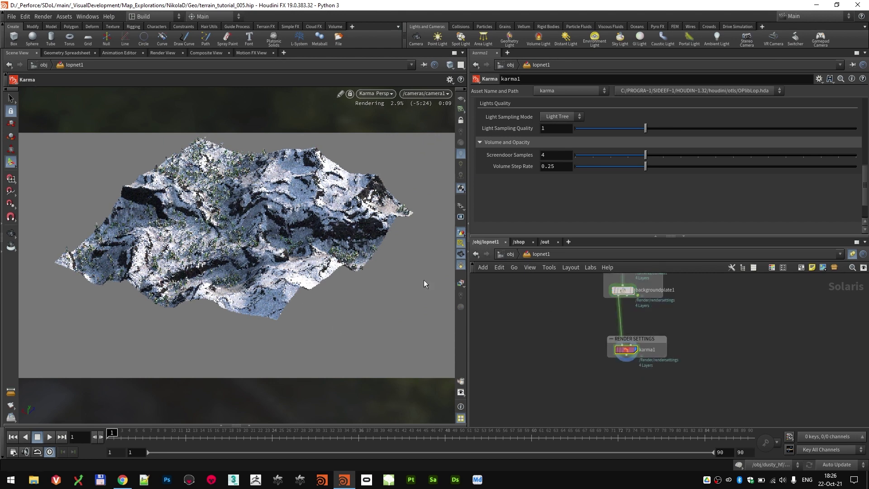